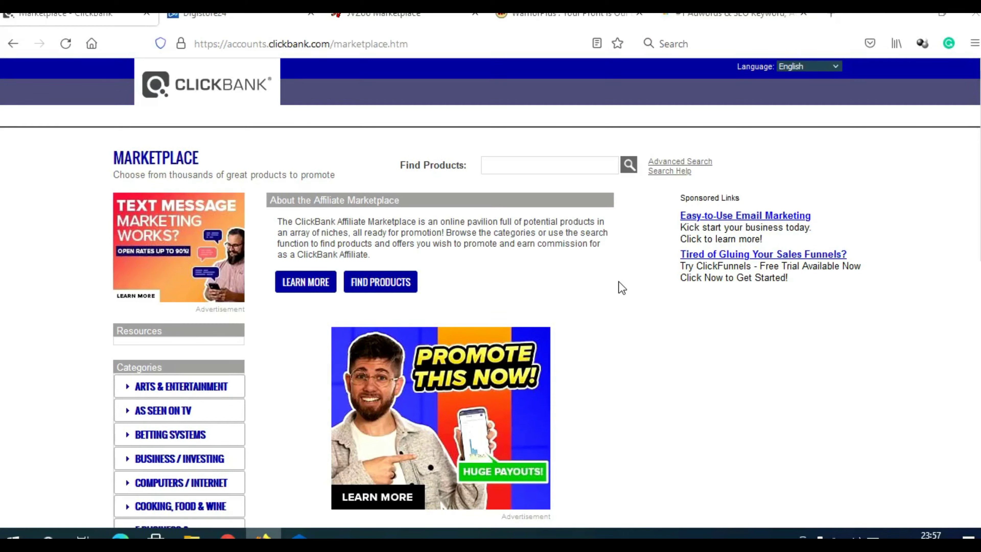
Step: Look over the Digistore24, JVZoo and WarriorPlus marketplace tabs
click(221, 15)
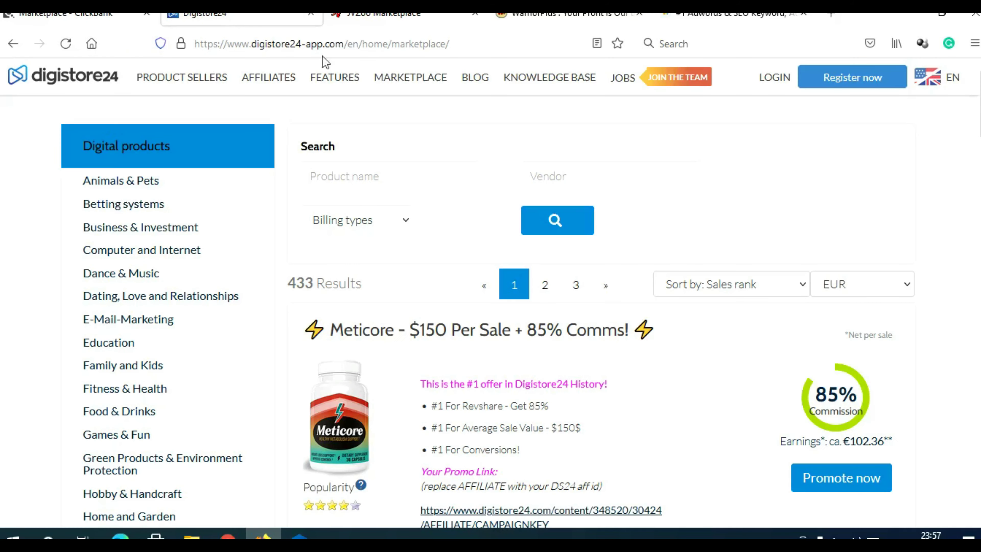
click(406, 18)
click(564, 17)
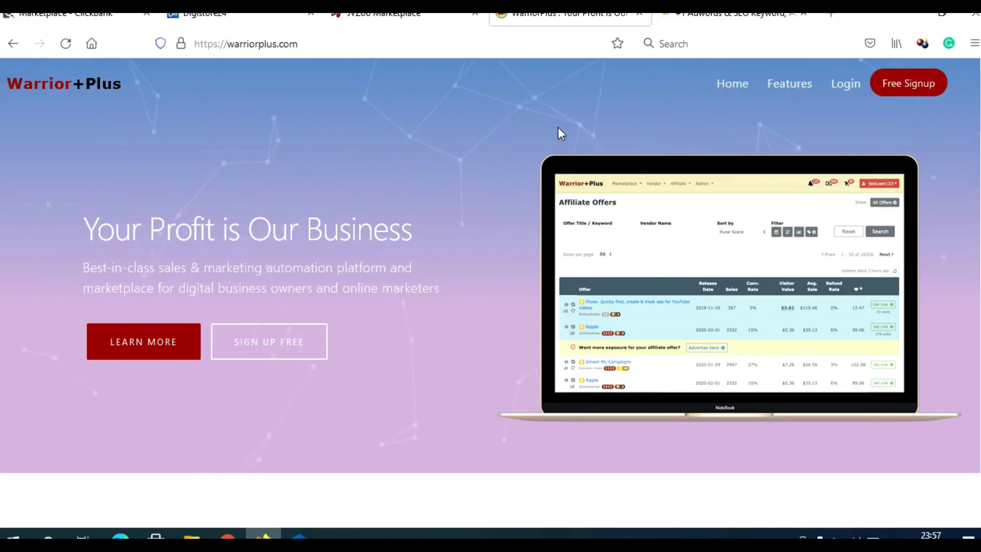
click(254, 22)
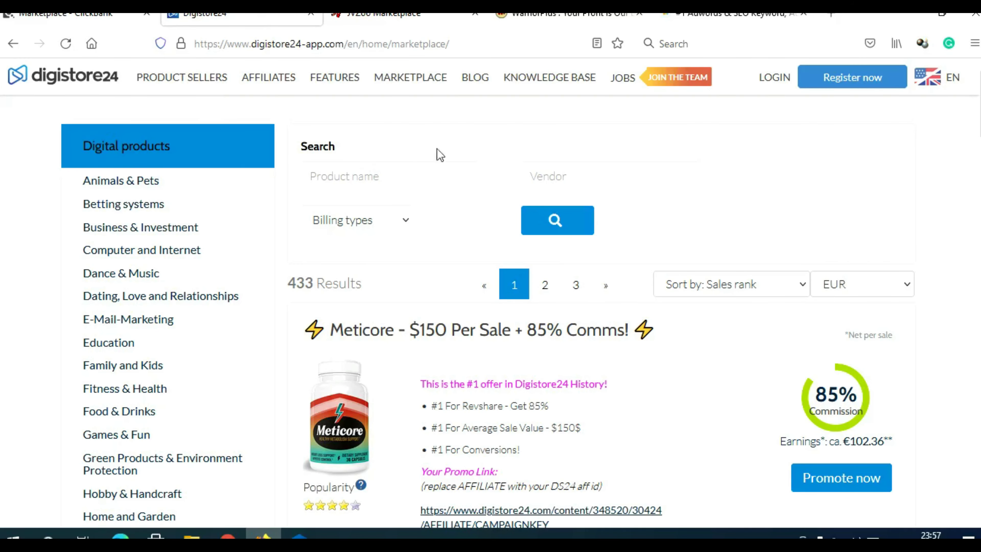
scroll(771, 264, down, 2)
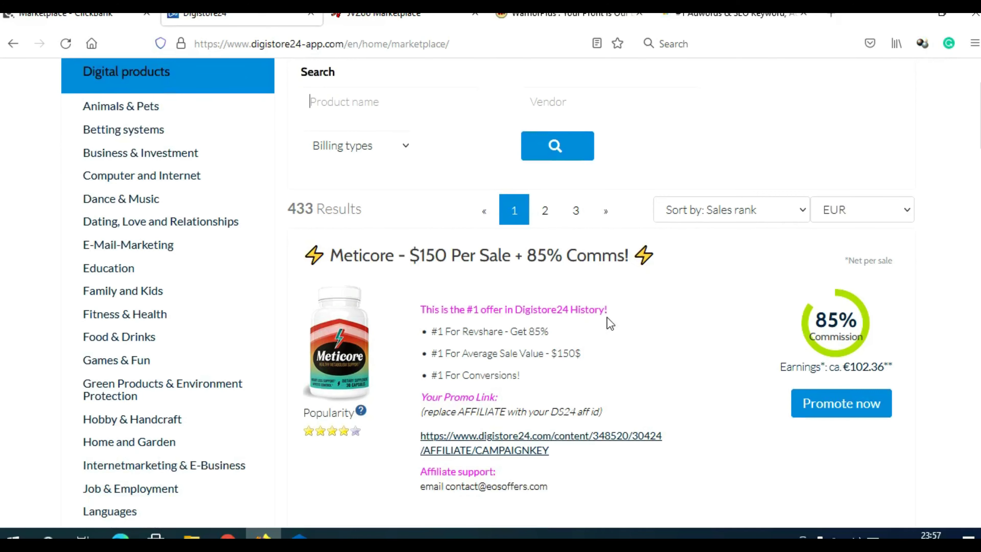
Step: Compare ClickBank with Digistore24, then settle on ClickBank and scroll its category list
click(70, 16)
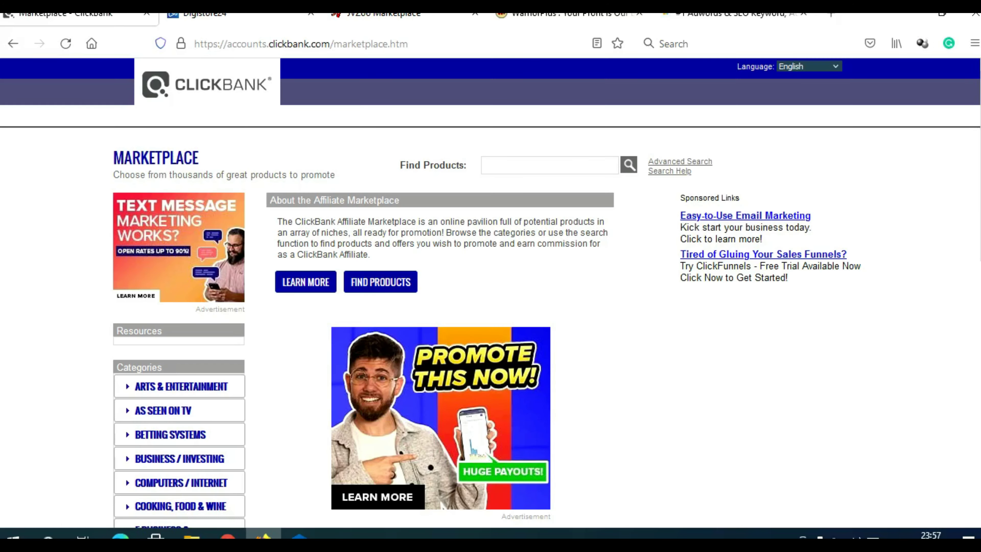
click(222, 14)
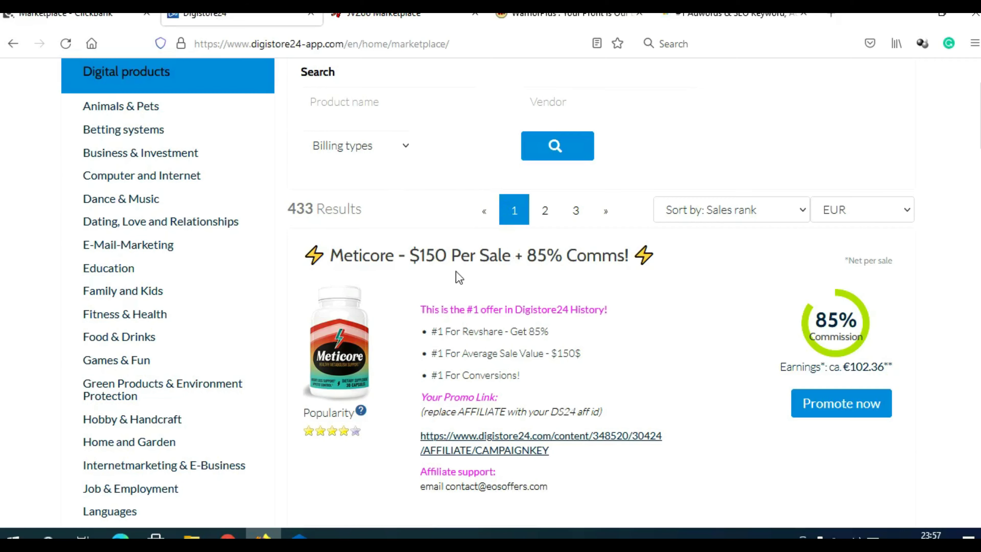
click(66, 16)
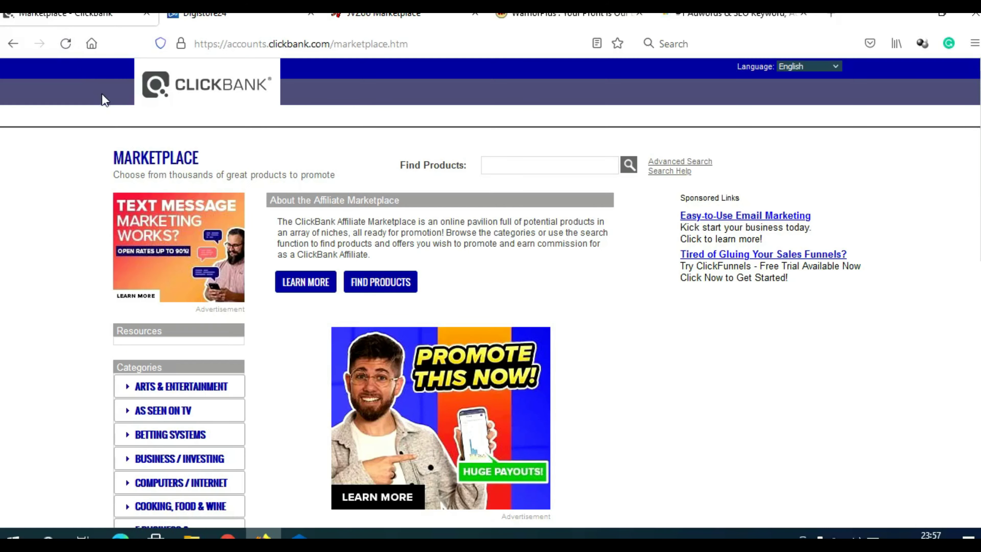
click(205, 16)
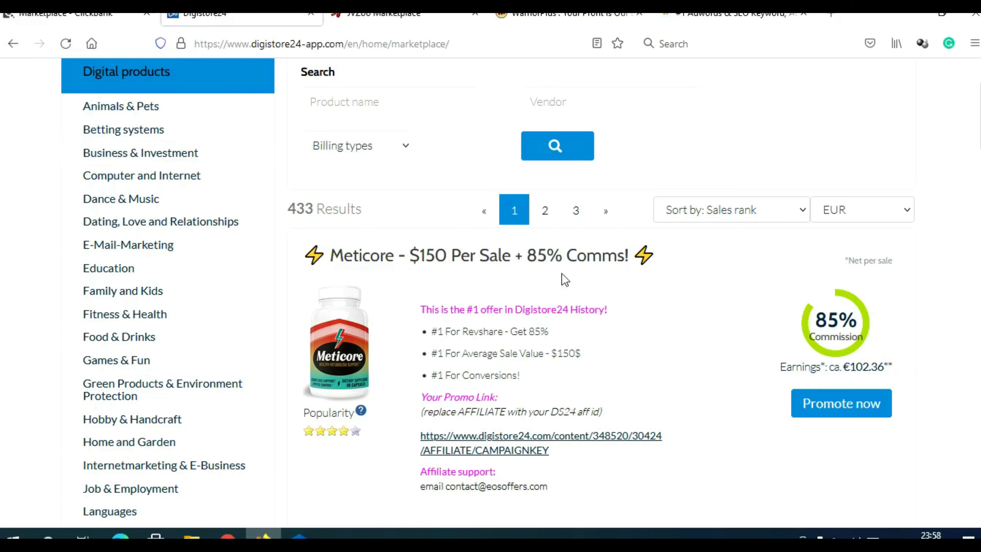
click(86, 15)
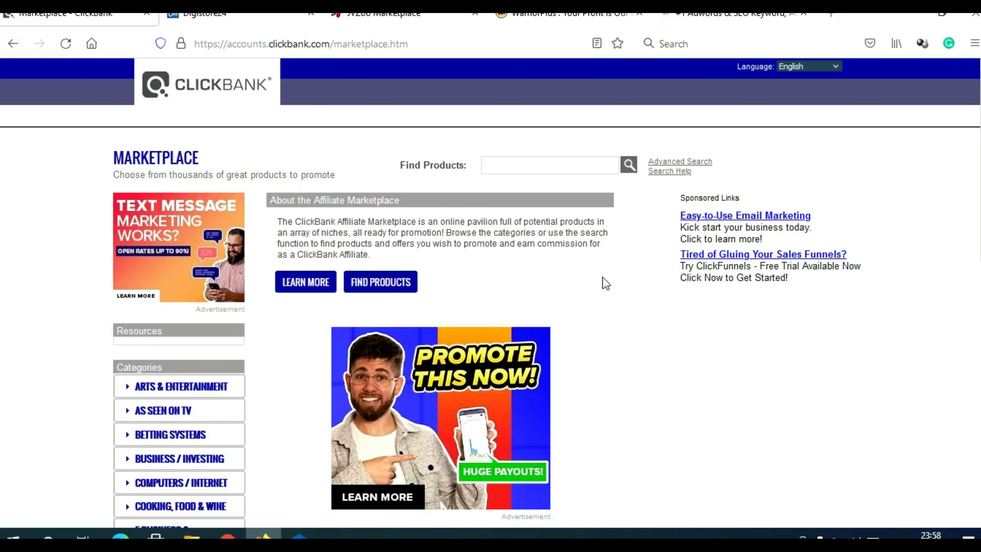
scroll(604, 282, down, 5)
scroll(604, 284, down, 3)
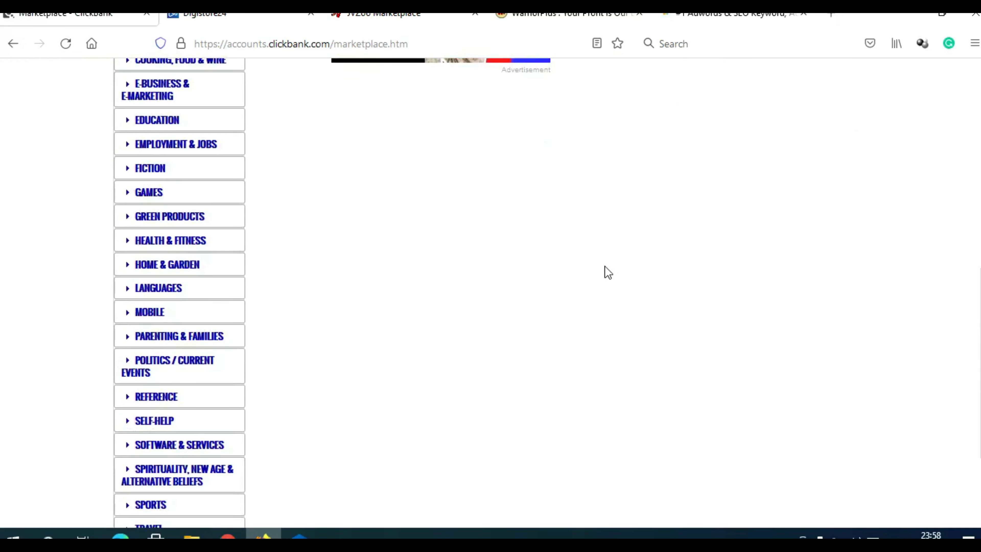
Step: Browse the HEALTH & FITNESS results and bring up link options for the top Java Burn listing
click(233, 242)
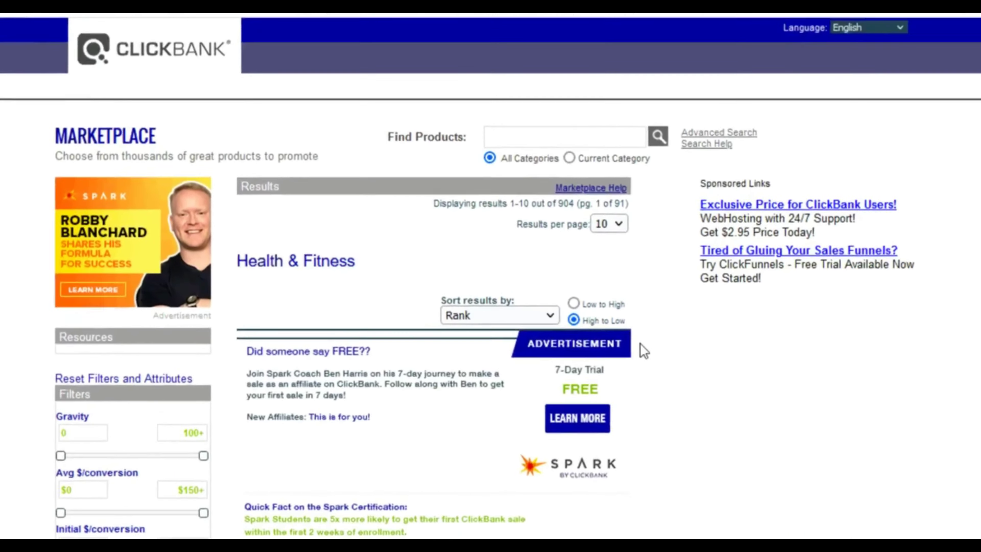
scroll(618, 335, down, 3)
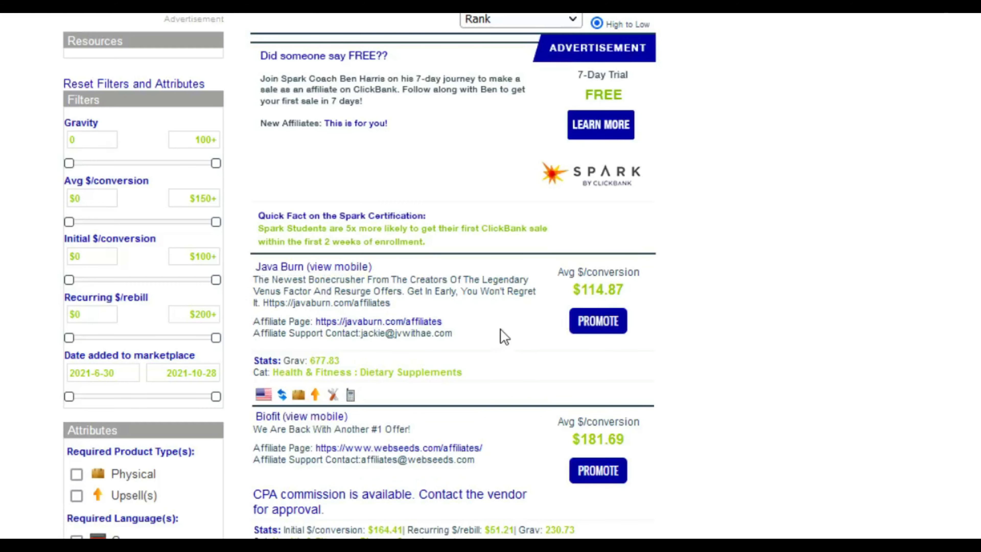
scroll(502, 334, down, 3)
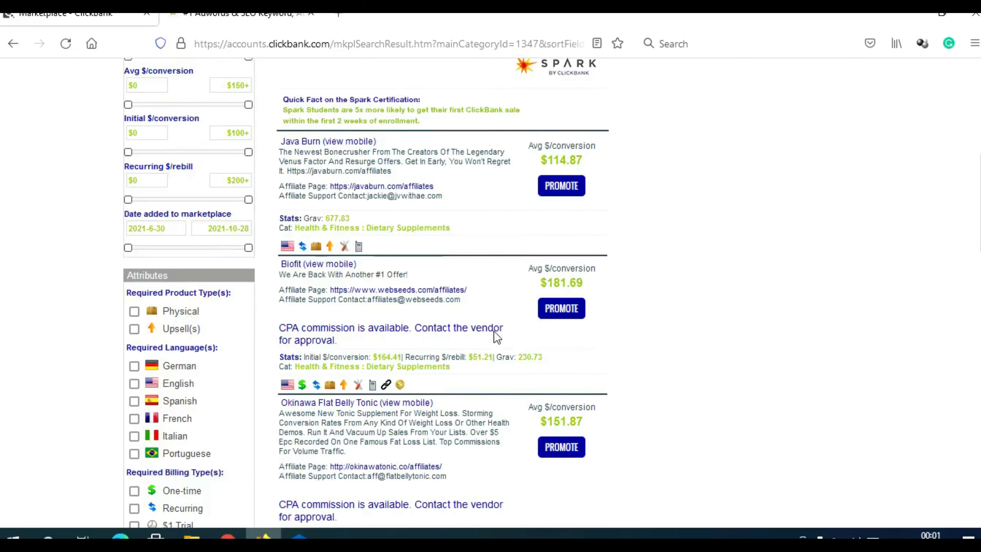
scroll(302, 277, down, 10)
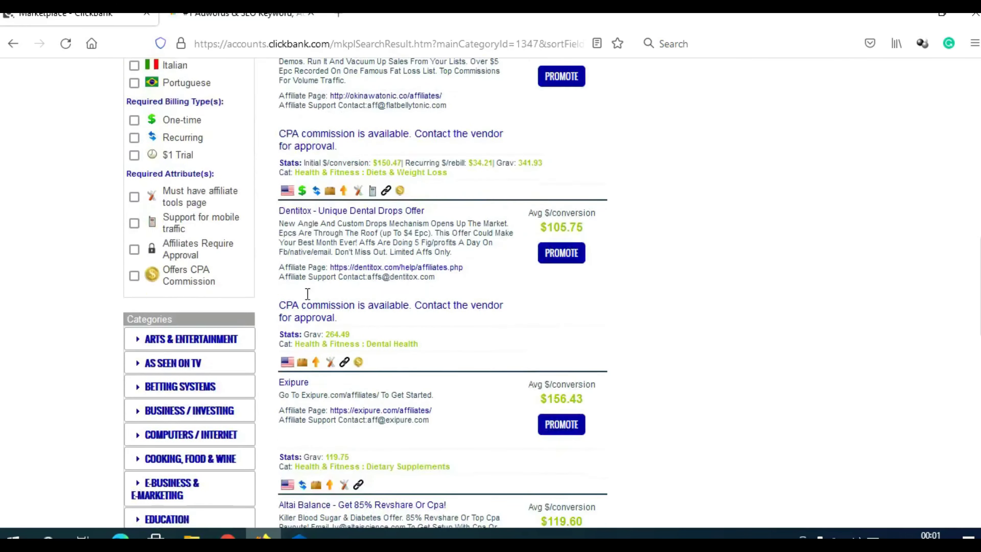
scroll(318, 306, up, 10)
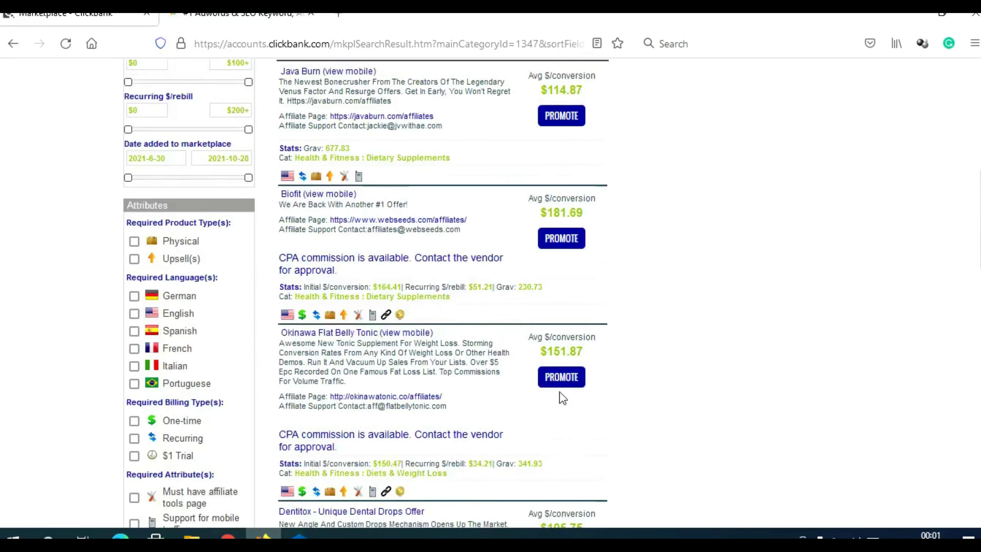
scroll(597, 395, up, 2)
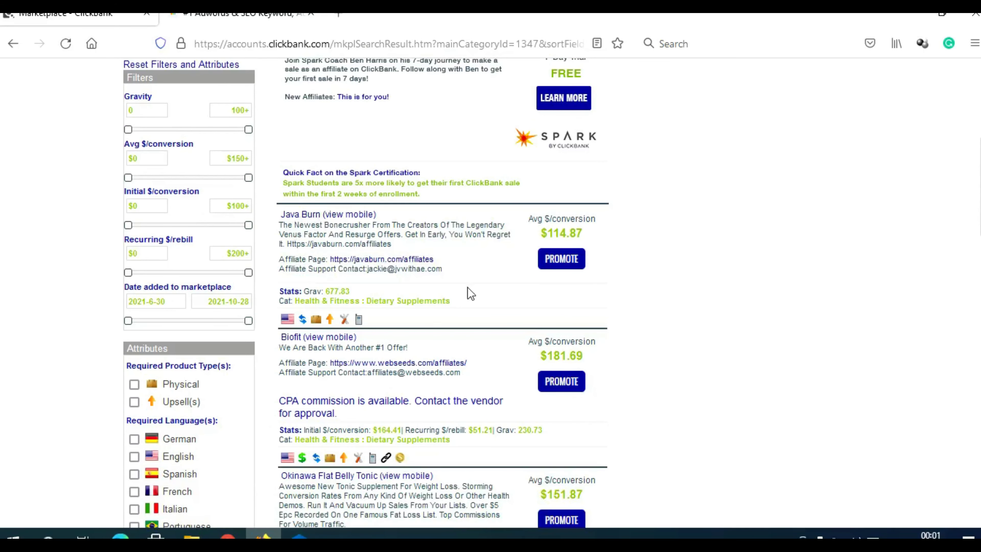
scroll(498, 319, up, 2)
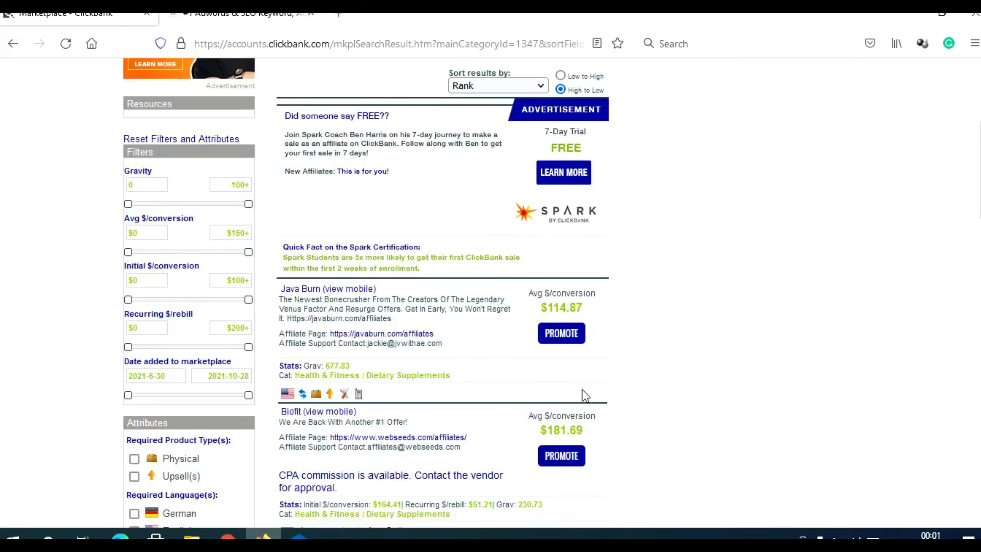
right_click(292, 294)
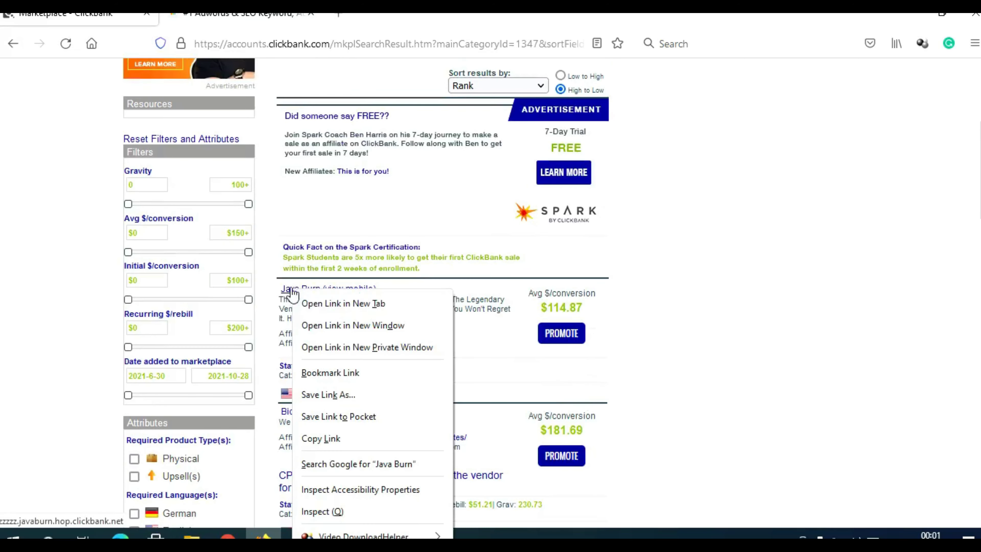
Step: Open Java Burn in a new tab, select the javaburn.com domain, then go to iSpionage
click(321, 306)
click(247, 15)
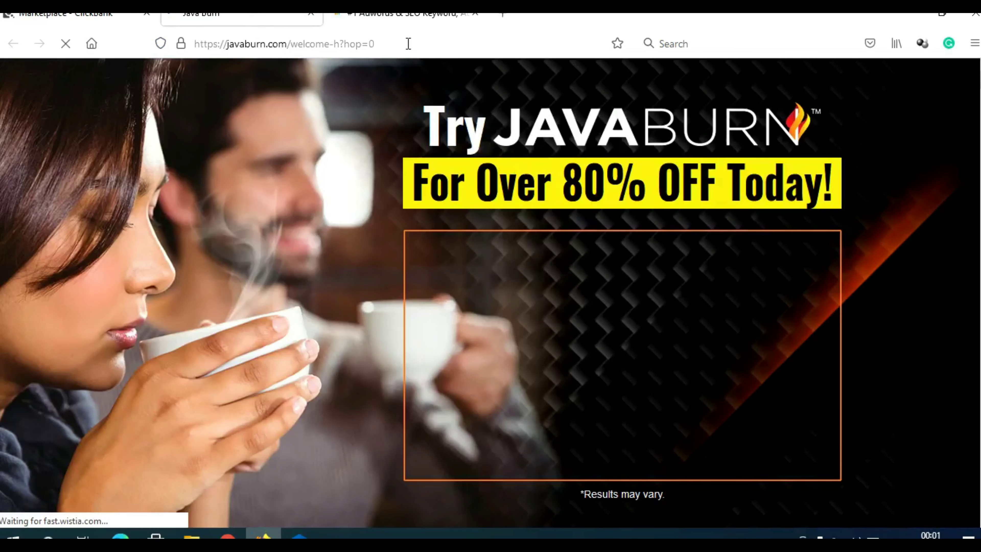
drag(408, 42, 192, 42)
click(284, 38)
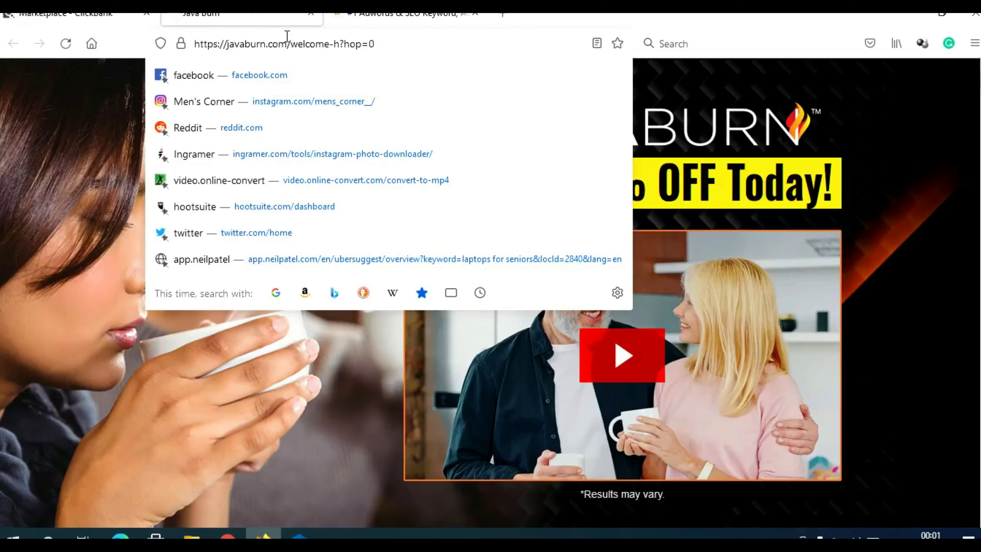
drag(288, 41, 190, 50)
key(ctrl+c)
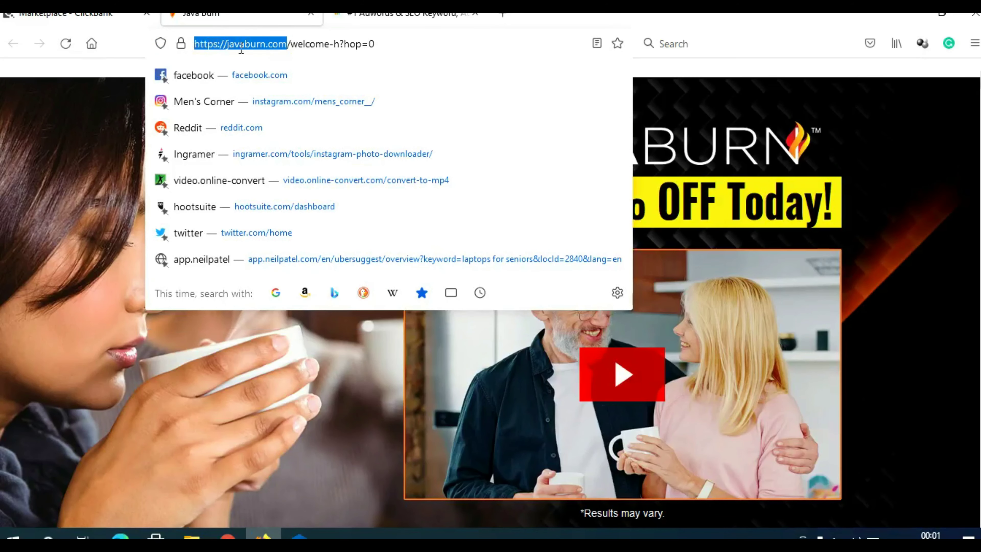
click(382, 17)
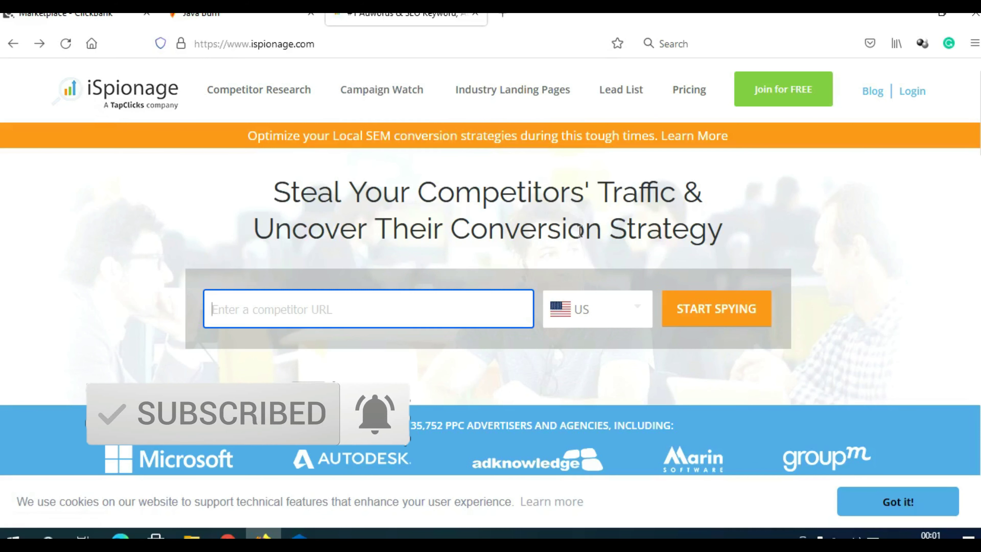
Step: Review the iSpionage pricing plans
click(691, 93)
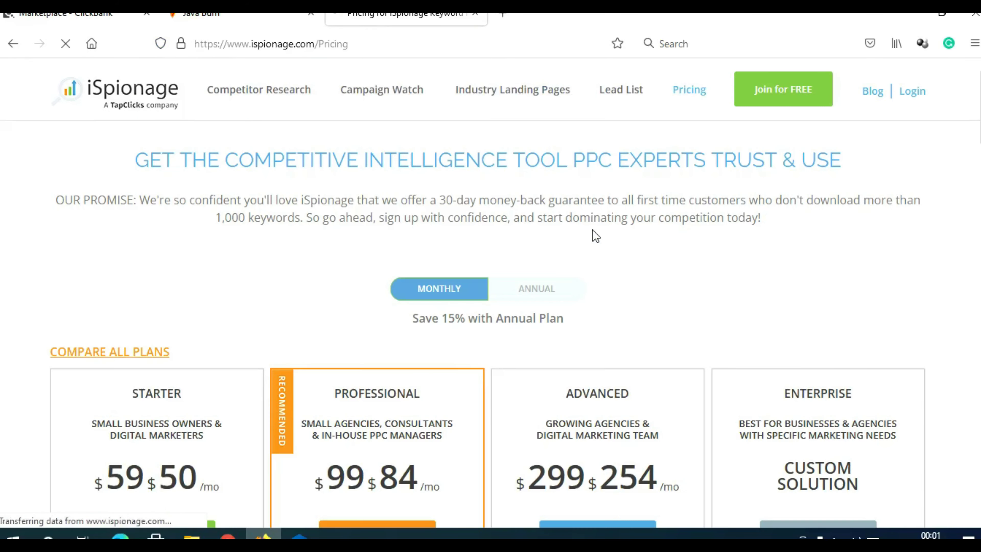
scroll(618, 236, down, 5)
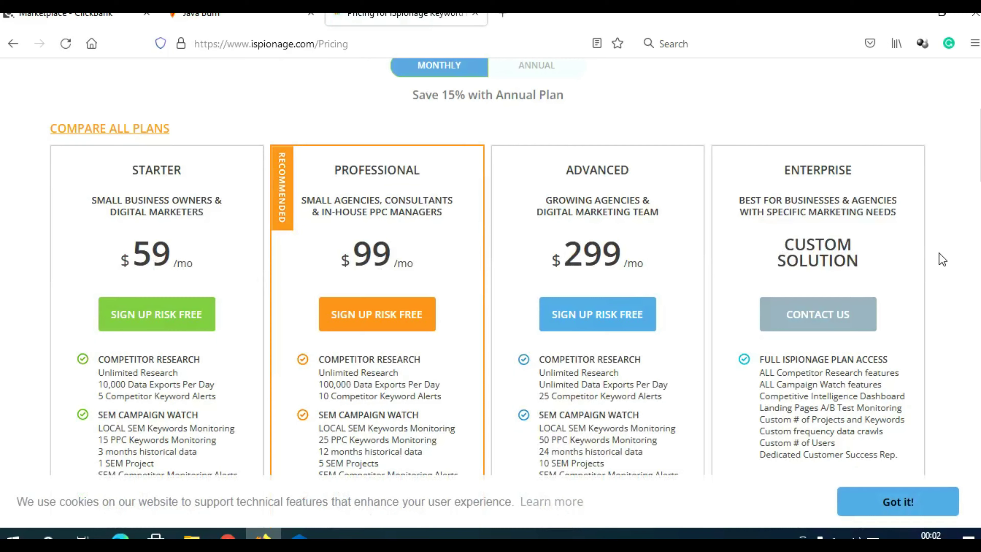
scroll(944, 251, up, 5)
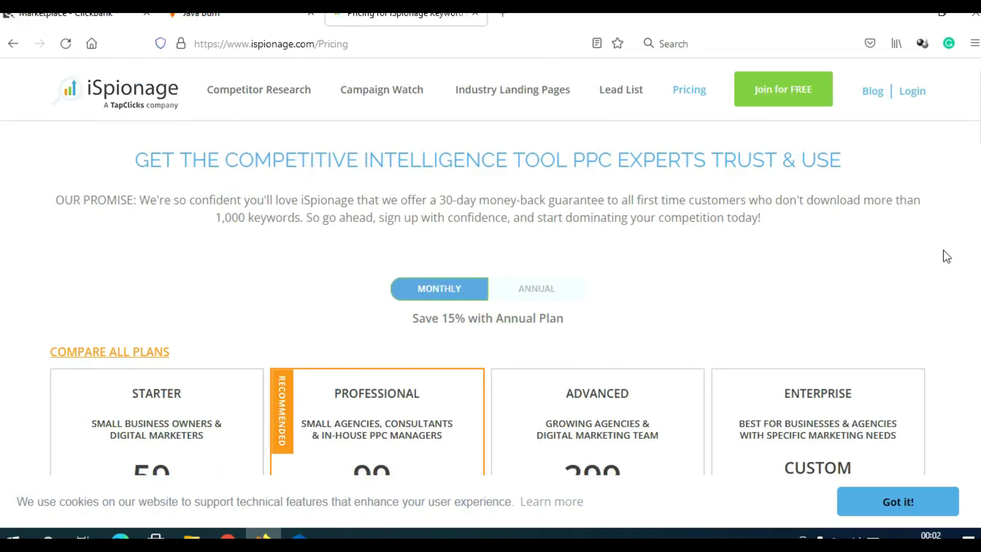
Step: Look over the free signup form's 10 free reports per day, then use the logged-in Welcome page
click(781, 102)
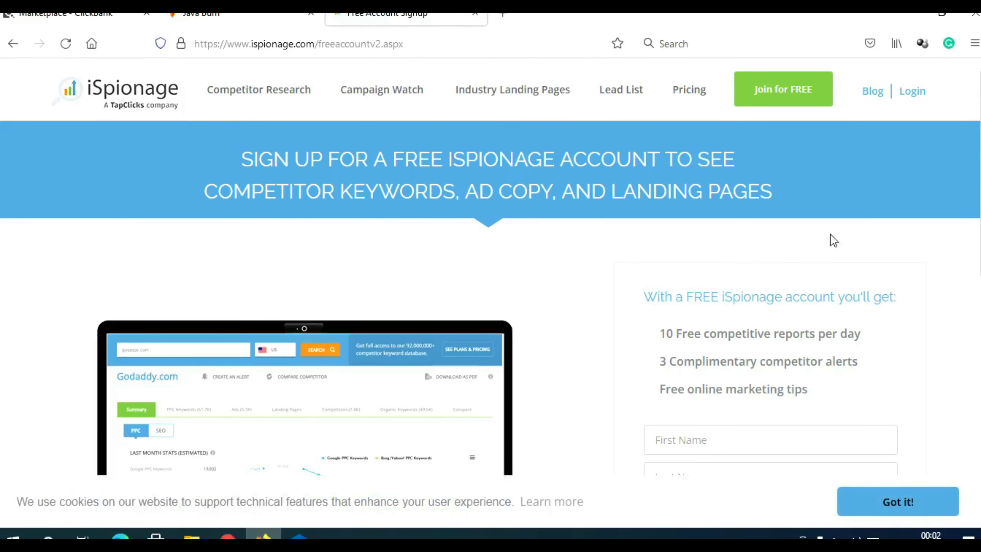
scroll(830, 233, down, 3)
drag(665, 183, 875, 196)
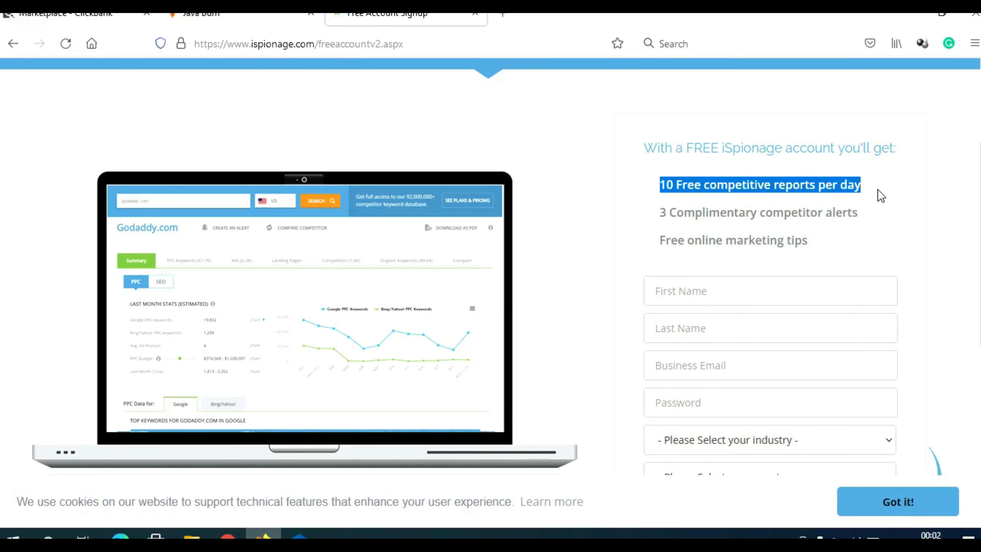
scroll(896, 220, down, 2)
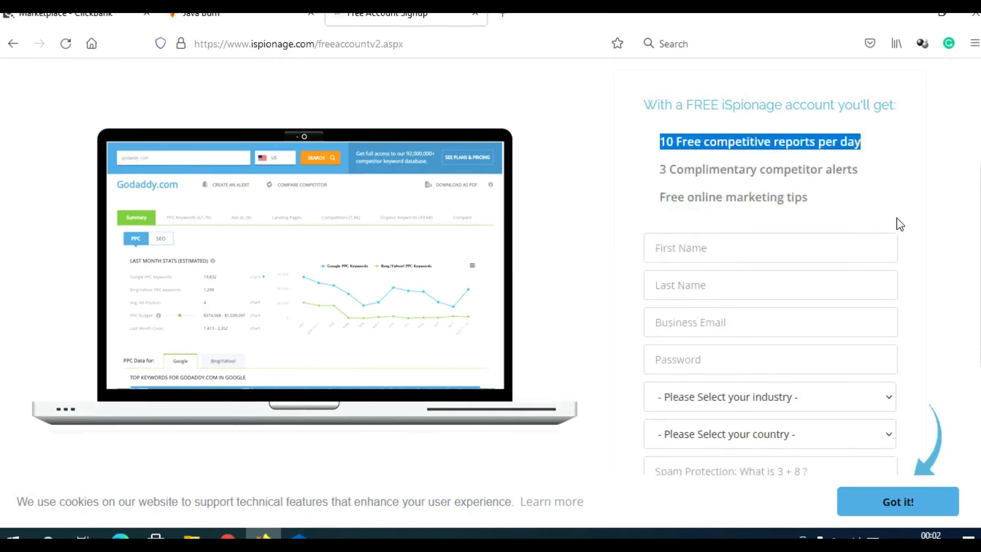
scroll(910, 234, down, 2)
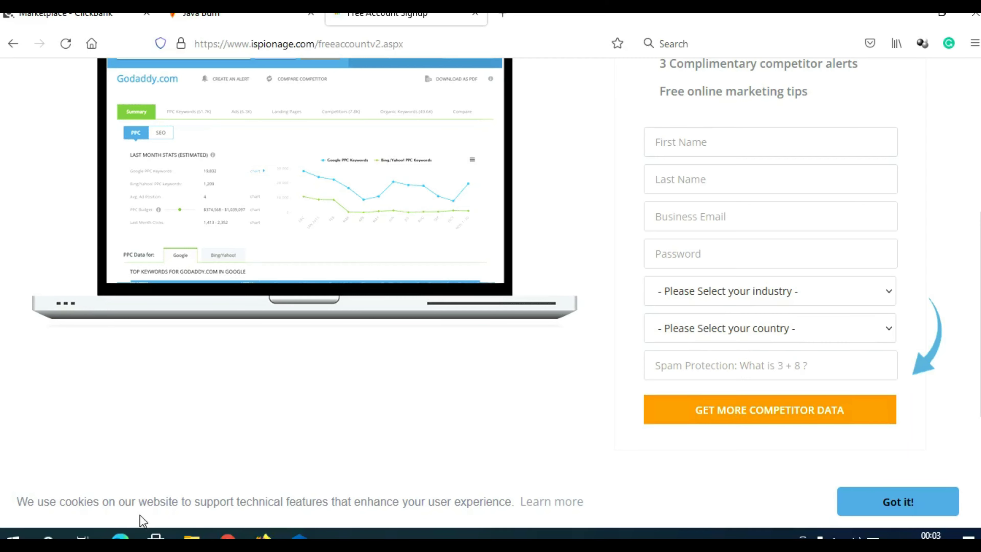
click(120, 538)
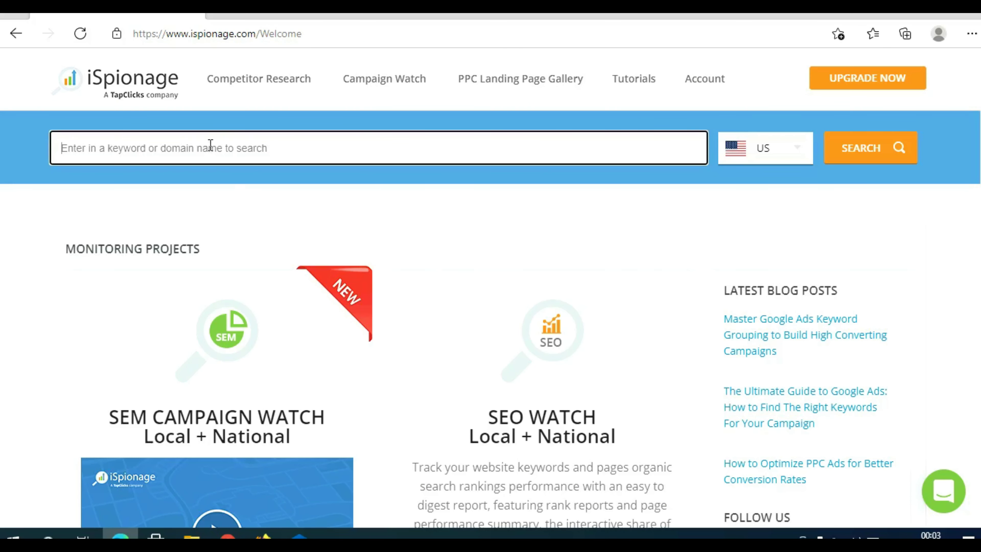
Step: Search javaburn.com in the US market and view its summary: 8 Bing/Yahoo! keywords, 578 competitors
key(ctrl+v)
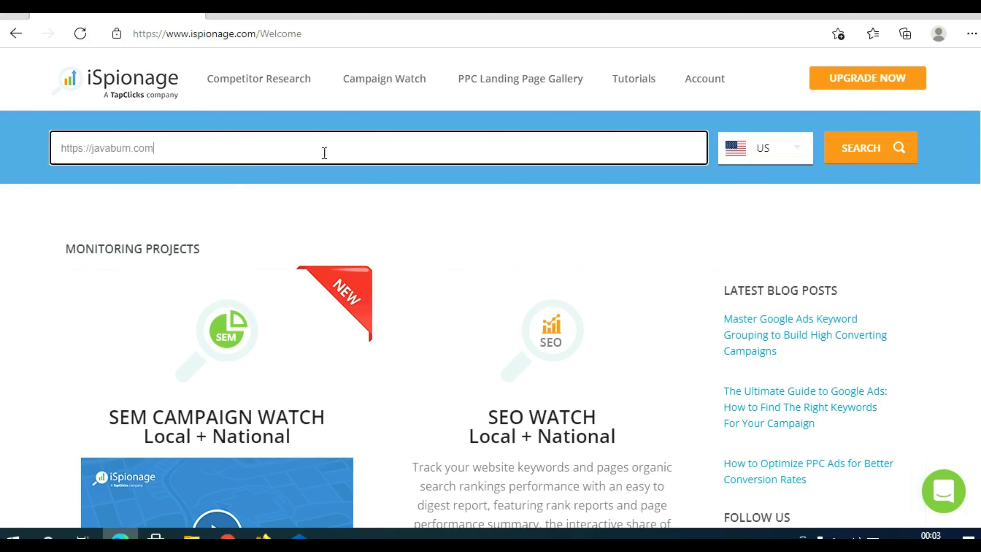
click(799, 157)
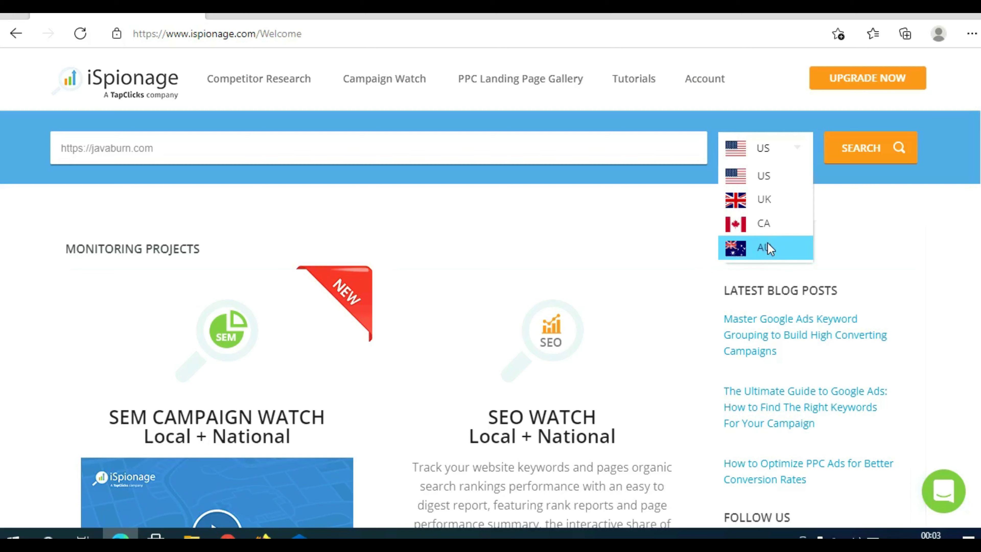
click(765, 180)
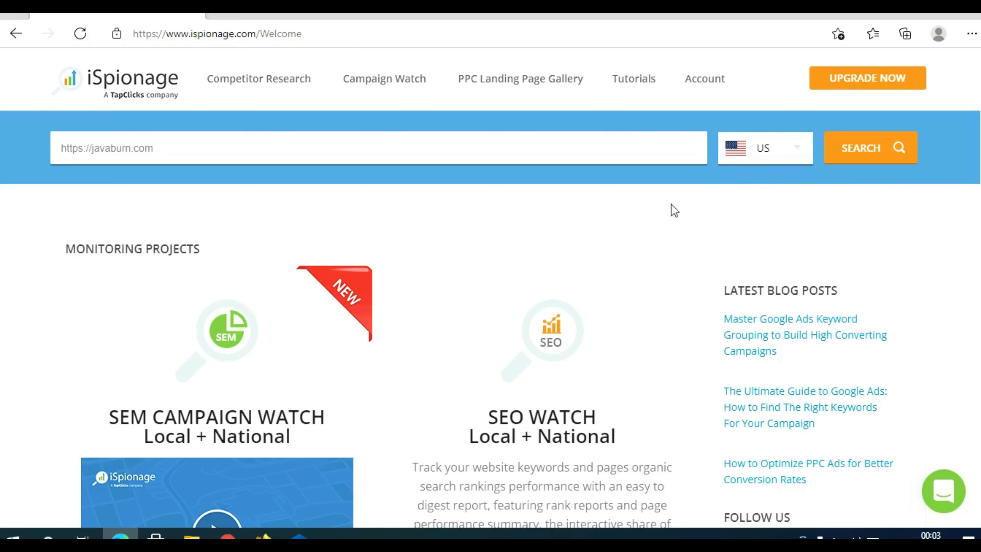
click(847, 152)
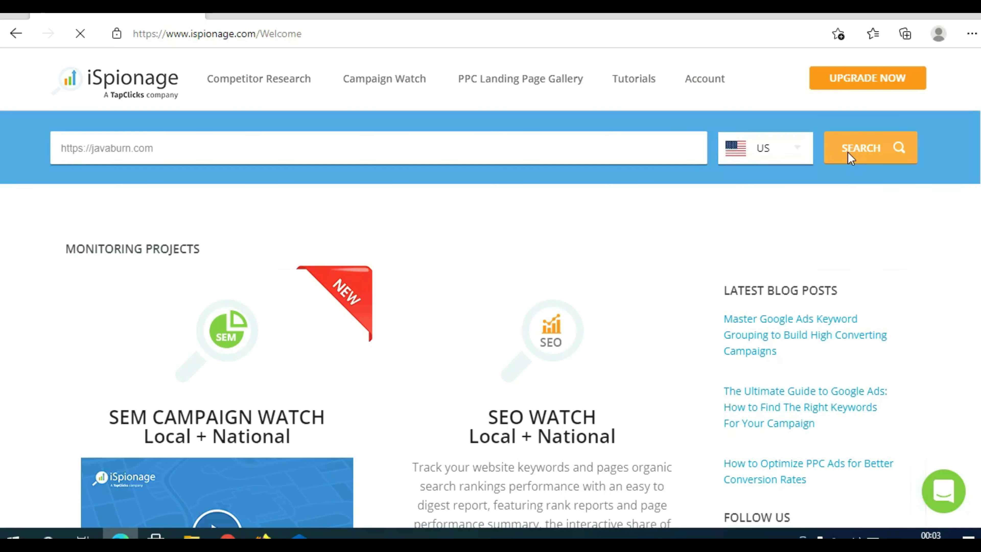
scroll(945, 253, down, 10)
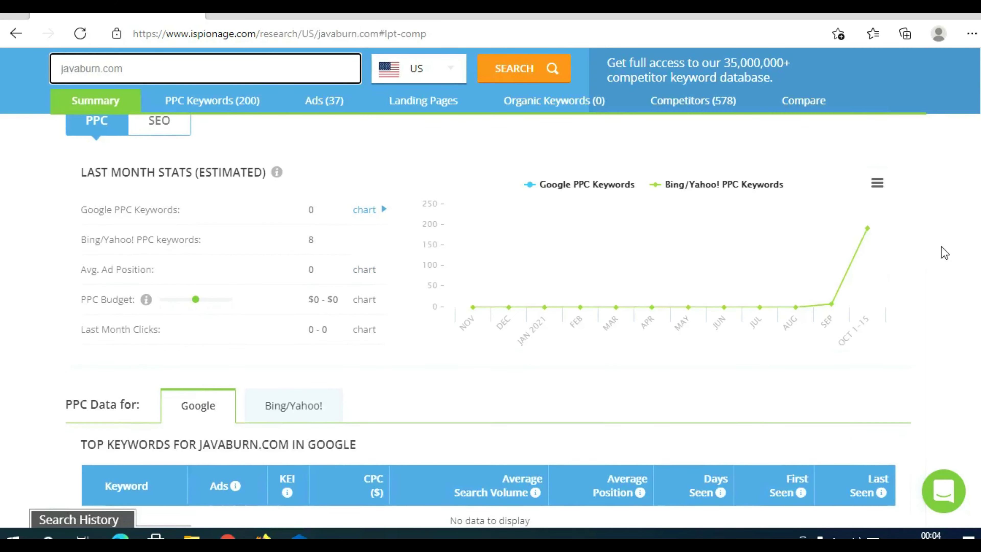
scroll(945, 253, down, 10)
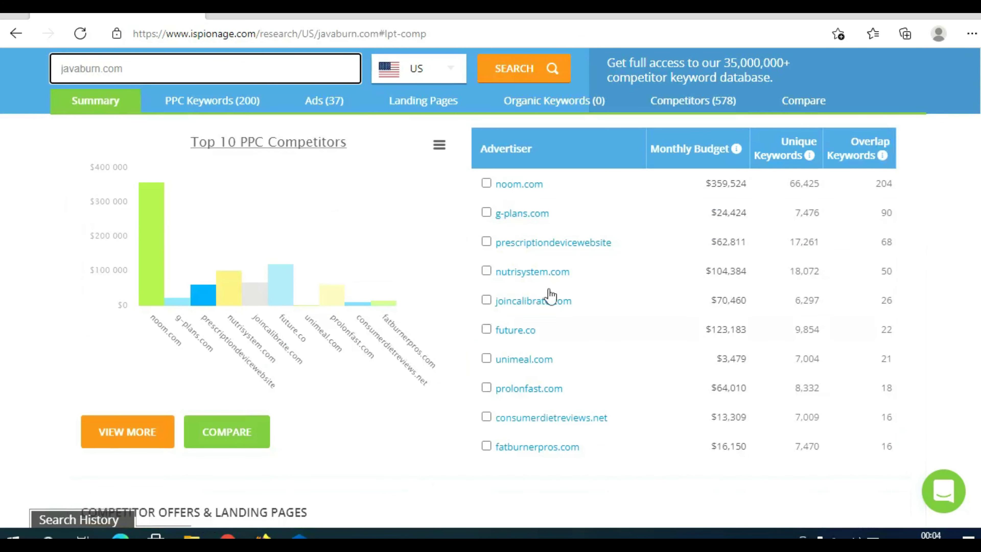
drag(704, 183, 895, 184)
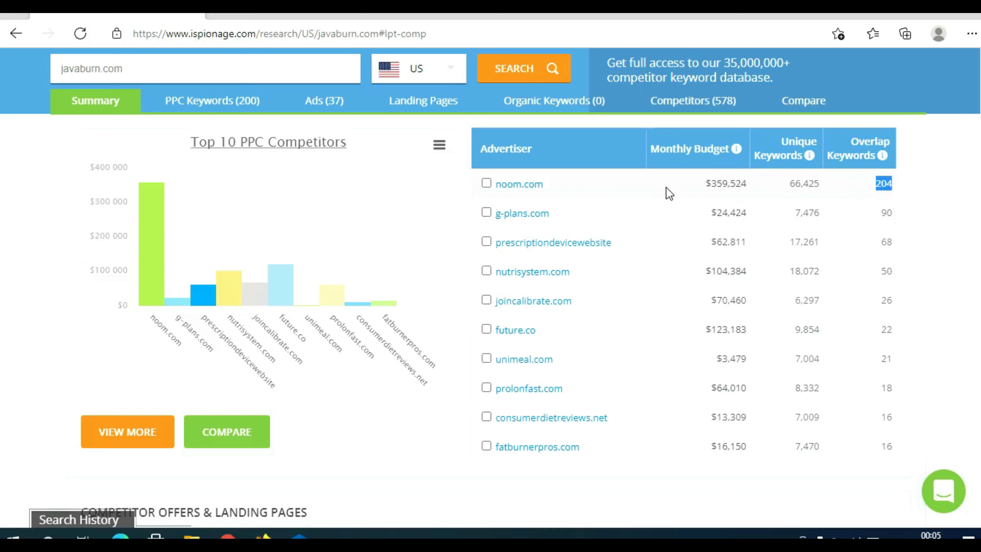
drag(686, 190, 692, 446)
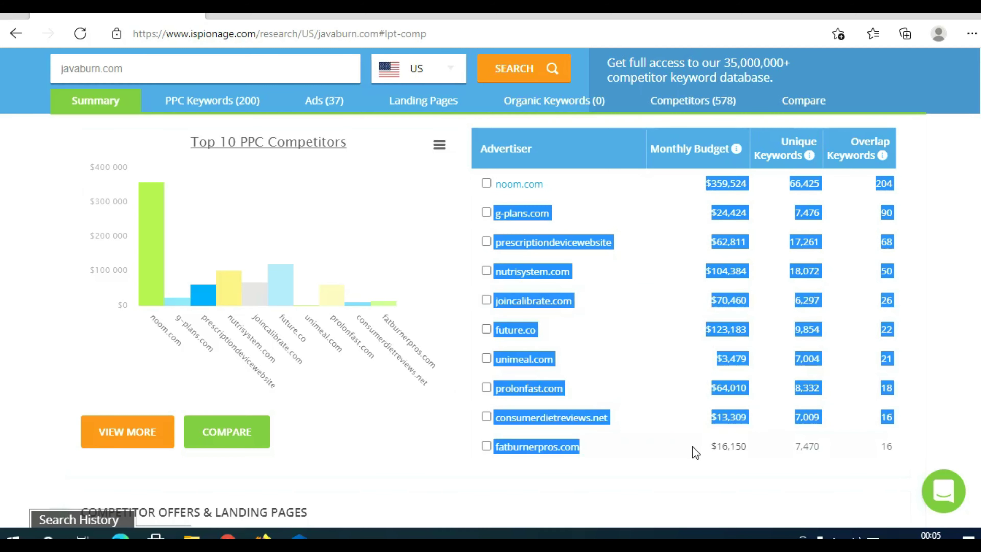
scroll(953, 317, up, 15)
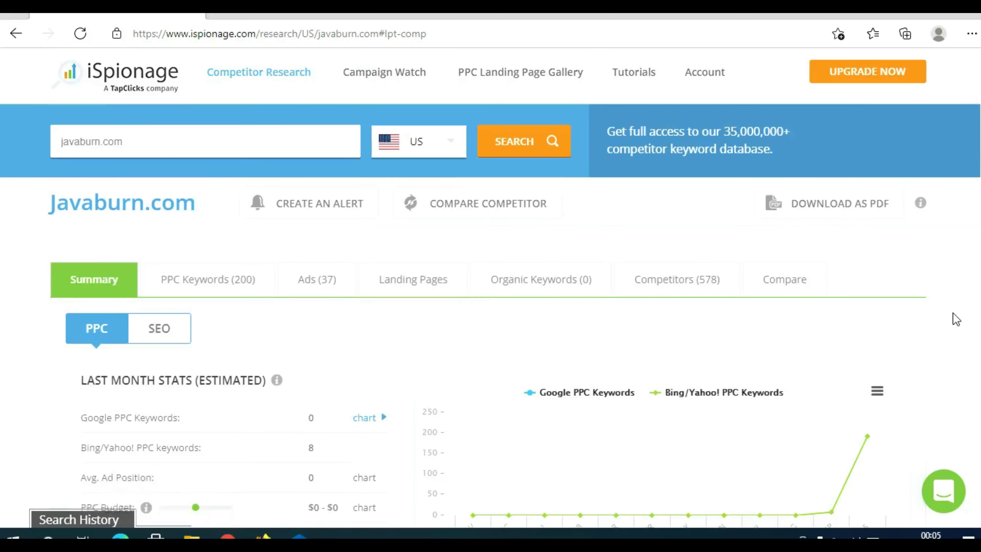
Step: Show javaburn.com's 200 Bing/Yahoo! PPC keywords
click(213, 295)
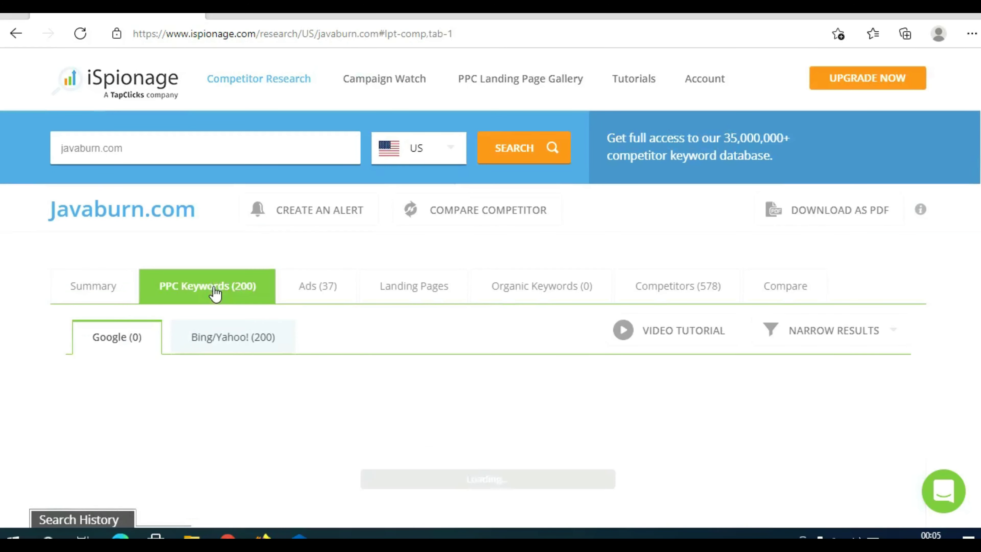
scroll(272, 315, down, 3)
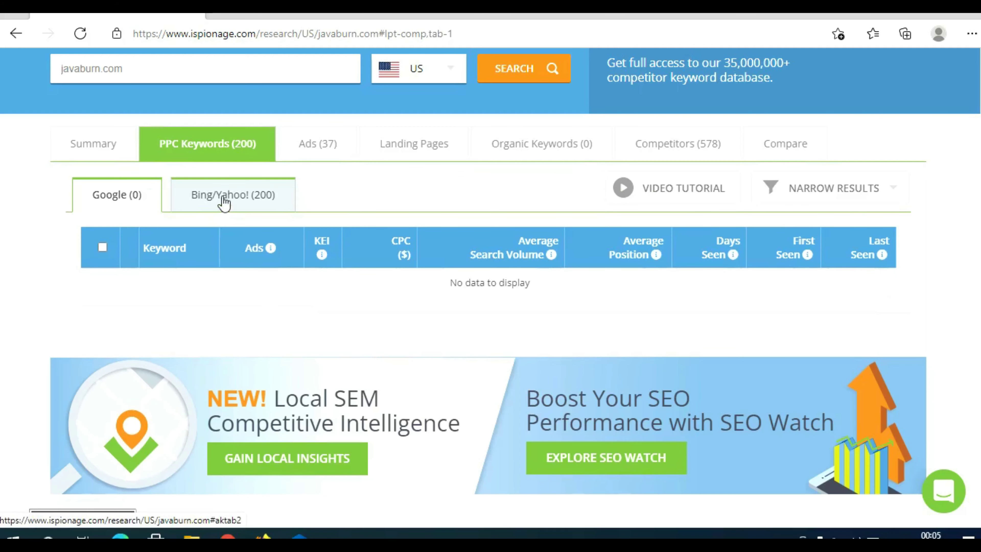
click(231, 201)
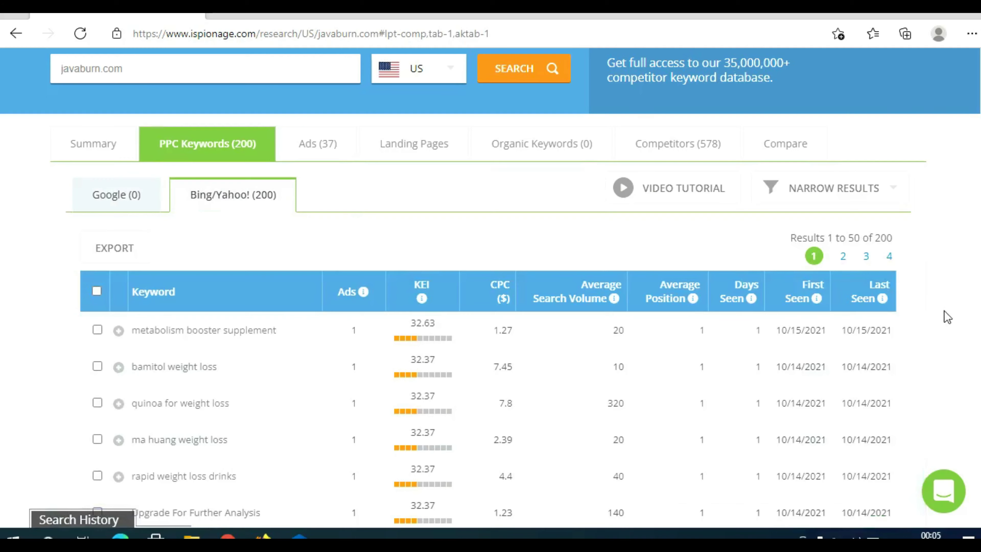
scroll(943, 309, down, 3)
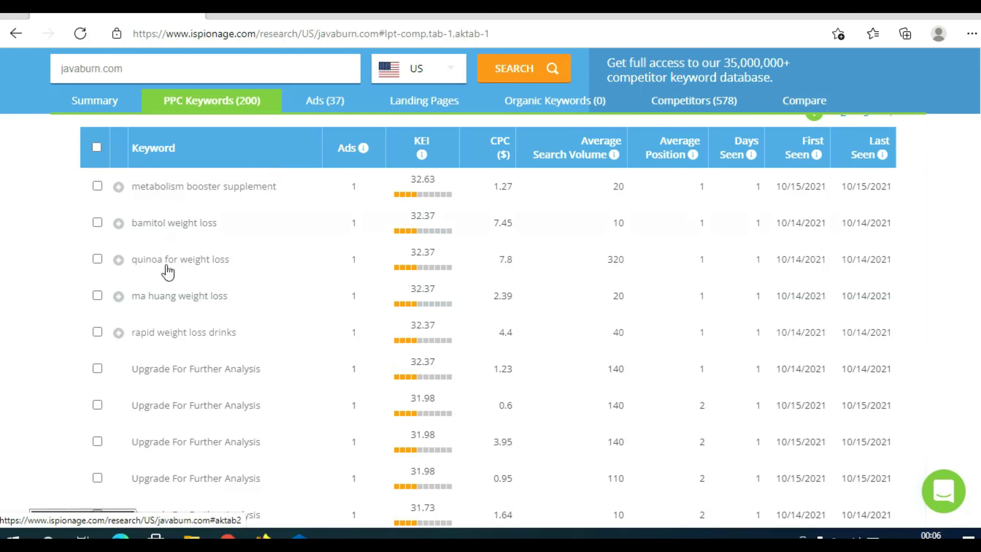
Step: Inspect the top keyword's 1.27 CPC and days-seen count, then scroll the keyword table
mouse_move(418, 163)
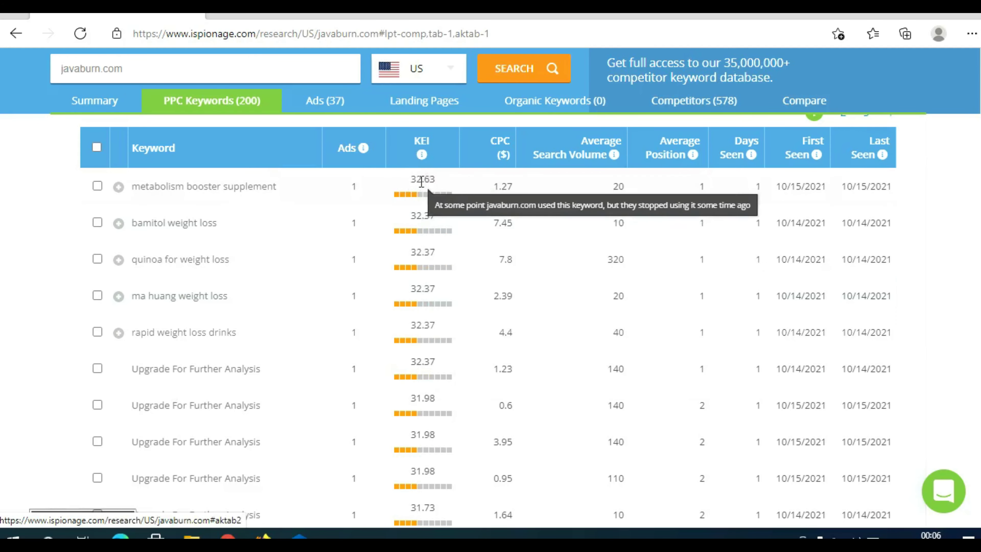
drag(497, 188, 516, 192)
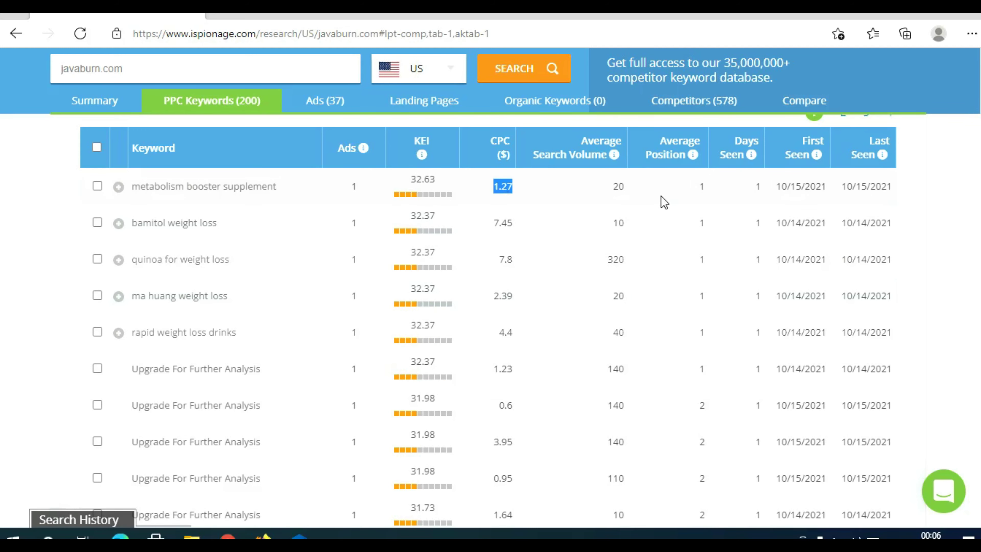
drag(751, 187, 760, 187)
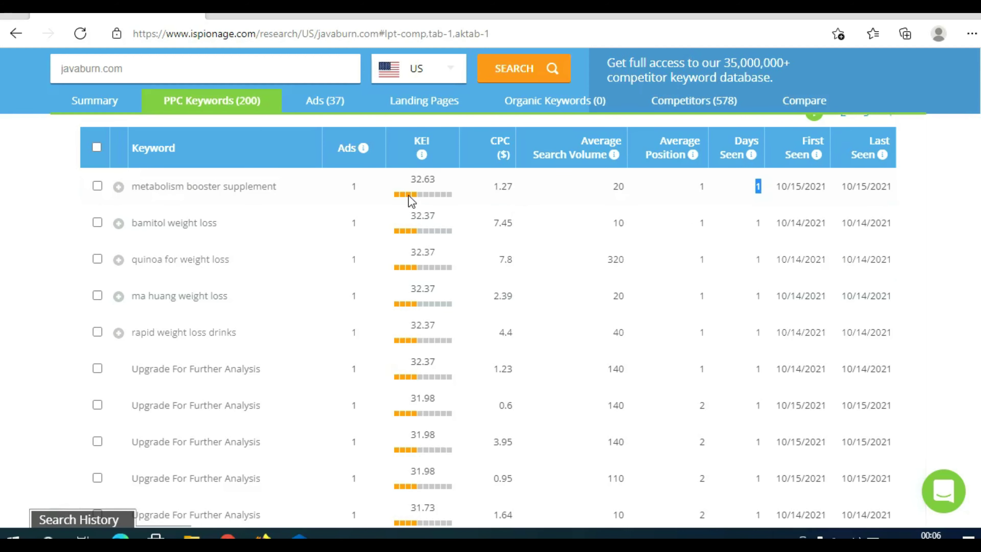
mouse_move(425, 200)
scroll(428, 209, down, 10)
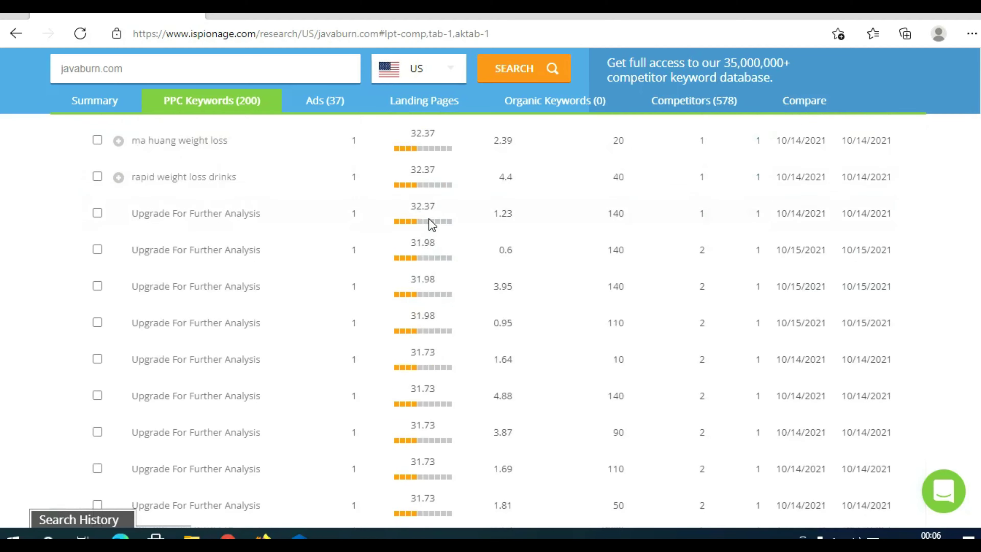
scroll(422, 309, down, 3)
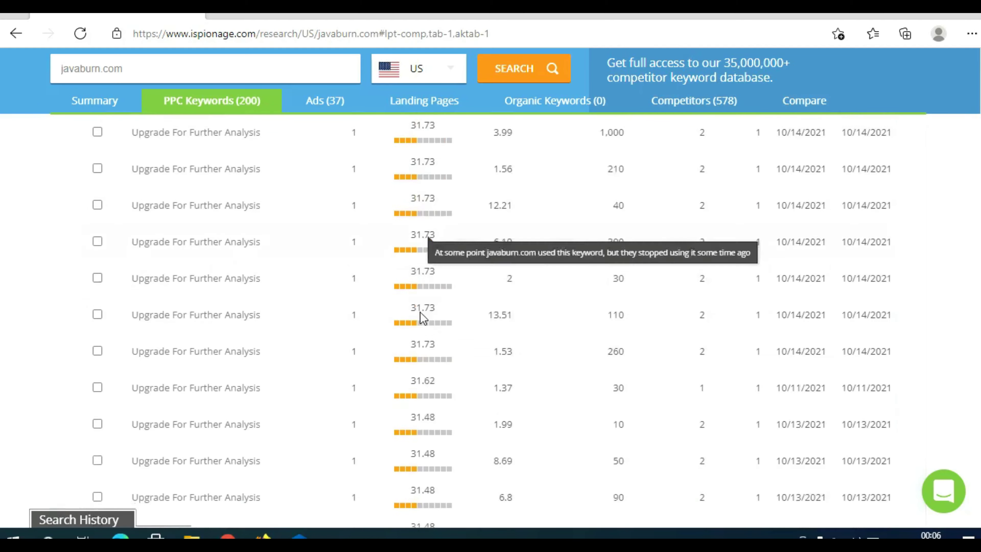
scroll(437, 329, up, 12)
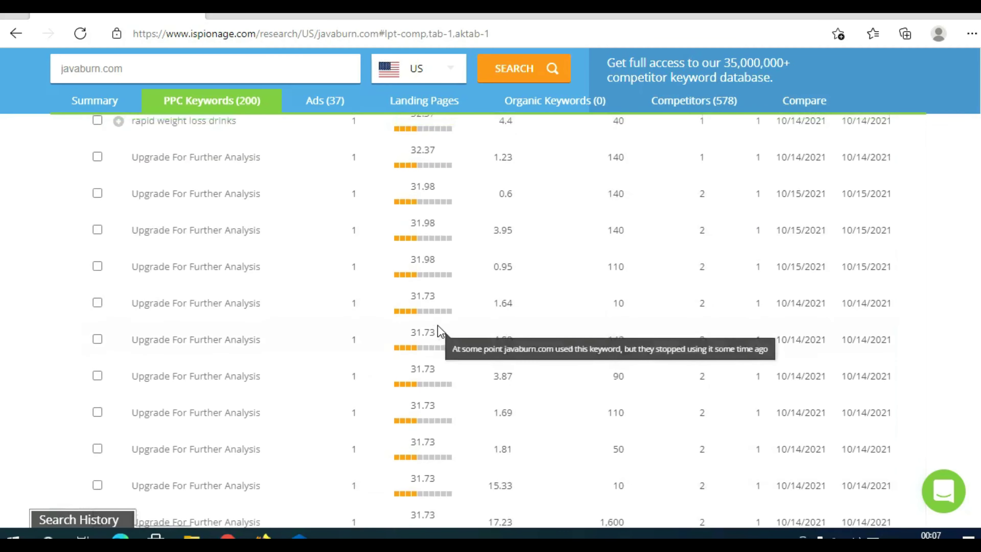
scroll(437, 327, up, 3)
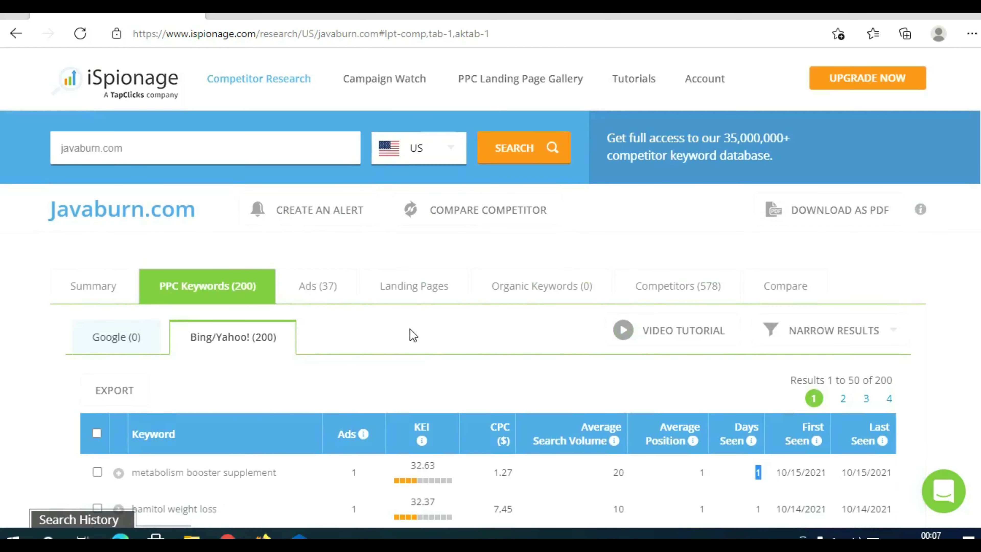
Step: Show javaburn.com's 37 Bing/Yahoo! ads
click(328, 296)
scroll(332, 306, down, 3)
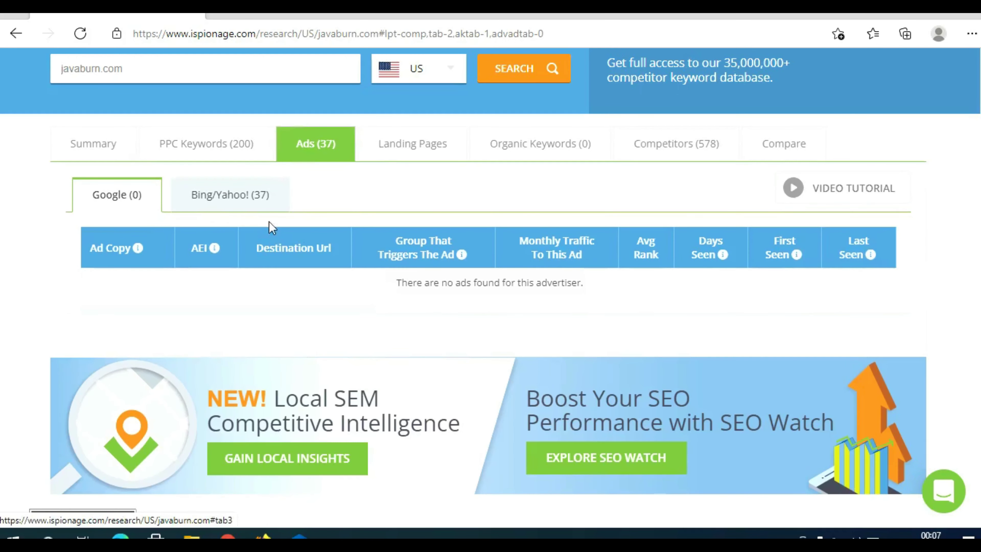
click(236, 196)
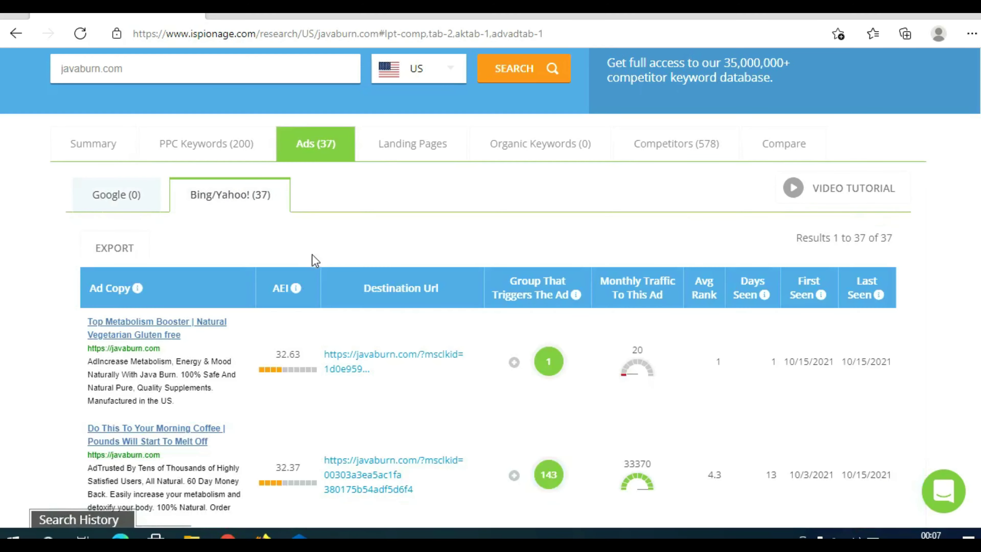
scroll(501, 274, down, 3)
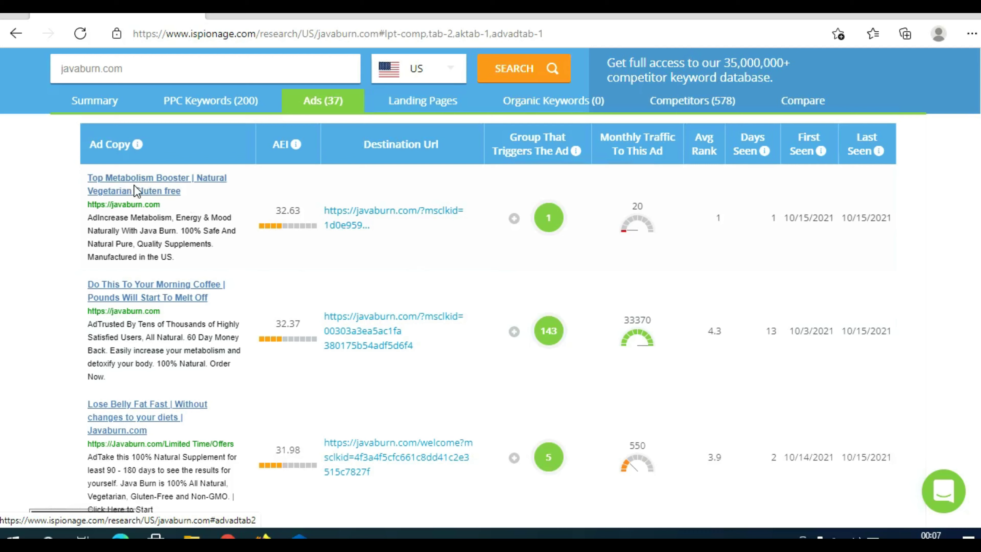
Step: Highlight the first ad's full copy, description and headline
drag(87, 177, 190, 265)
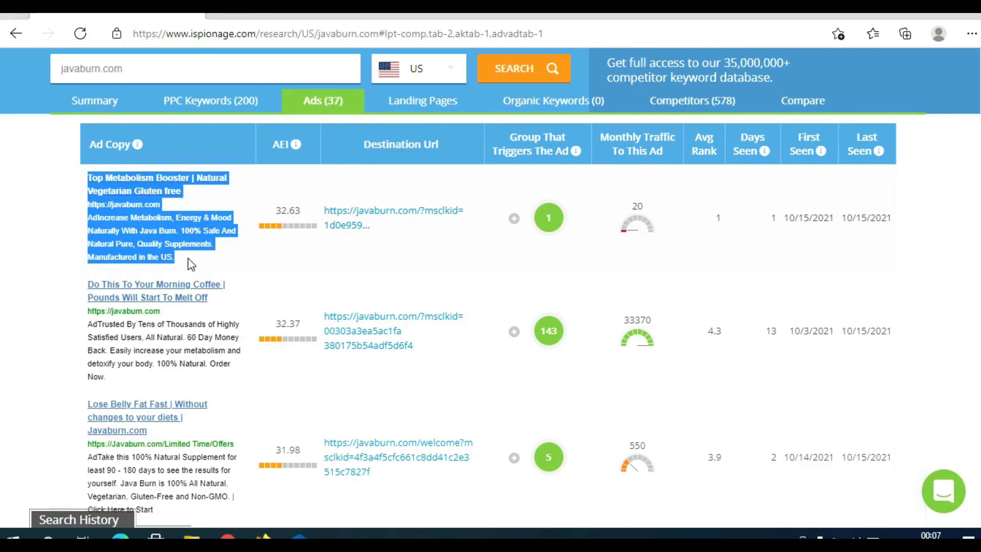
click(189, 262)
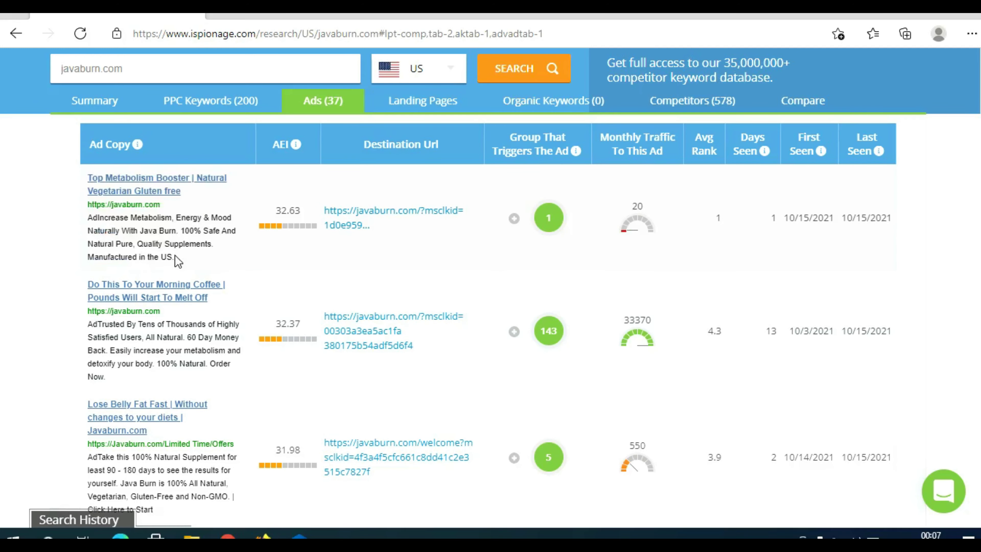
drag(179, 261, 92, 213)
drag(180, 191, 91, 178)
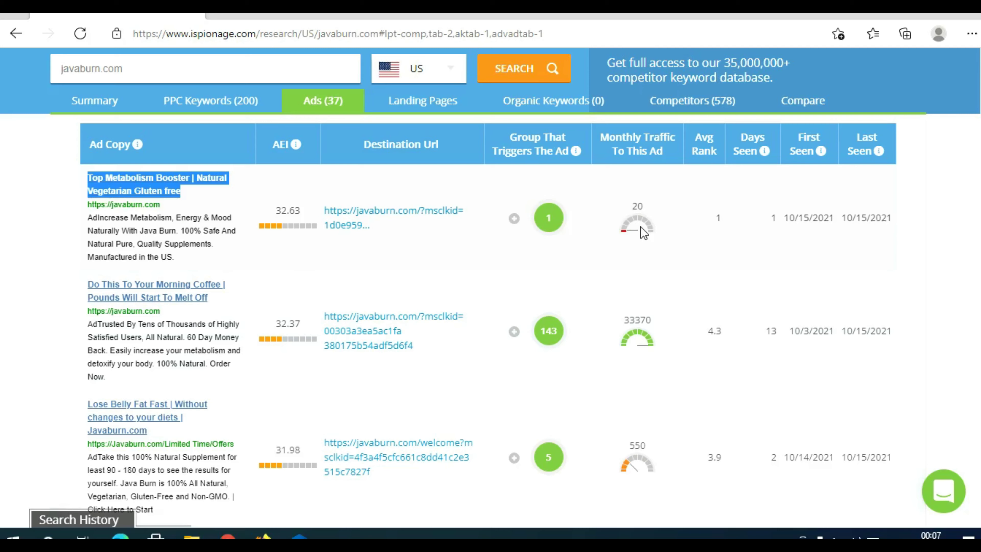
Step: Examine the second ad, 'Do This To Your Morning Coffee': 33,370 monthly traffic, 13 days seen
drag(85, 299, 248, 384)
click(291, 383)
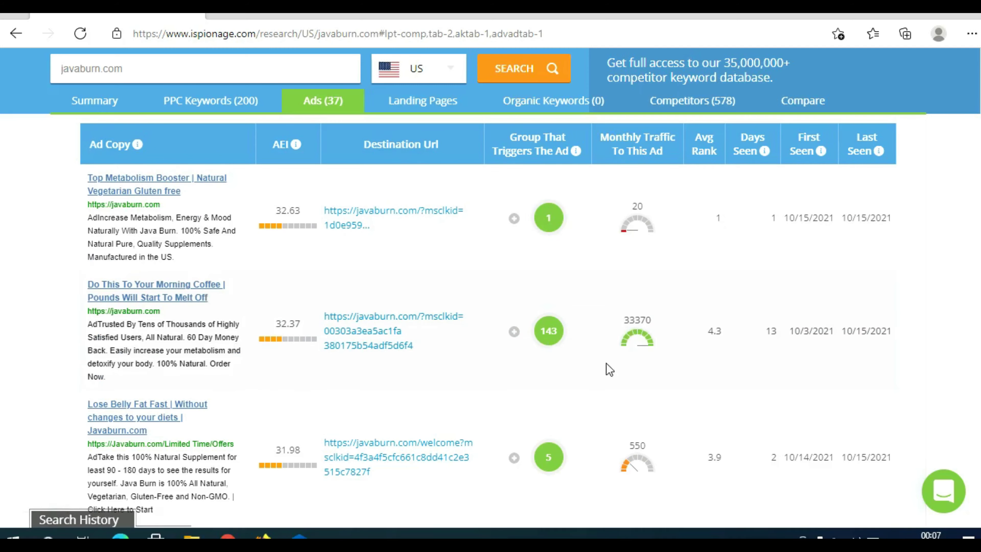
drag(626, 322, 646, 323)
drag(766, 329, 779, 339)
Step: Review the second ad's 143 triggering keywords, led by 8,100 search volume and $3.64 CPC
click(550, 334)
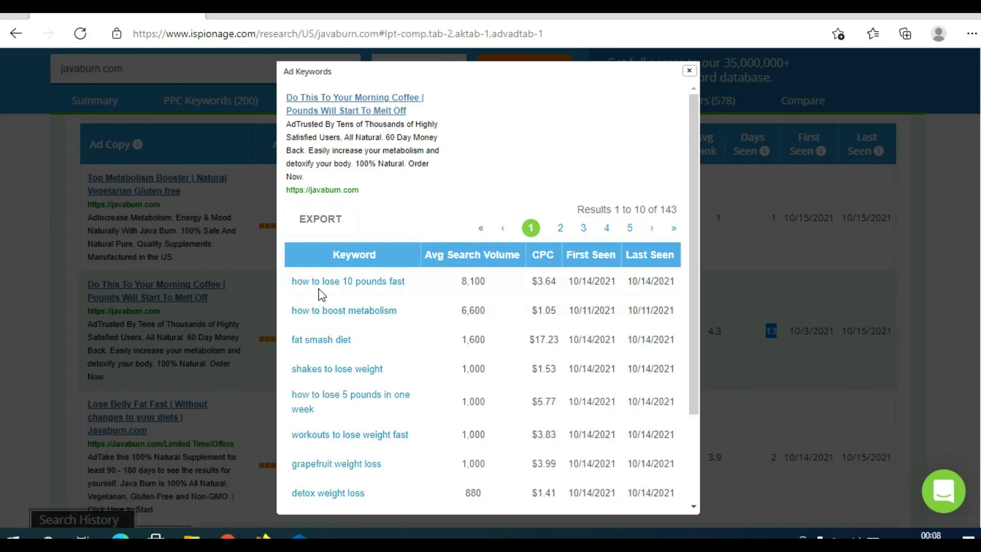
drag(462, 282, 489, 284)
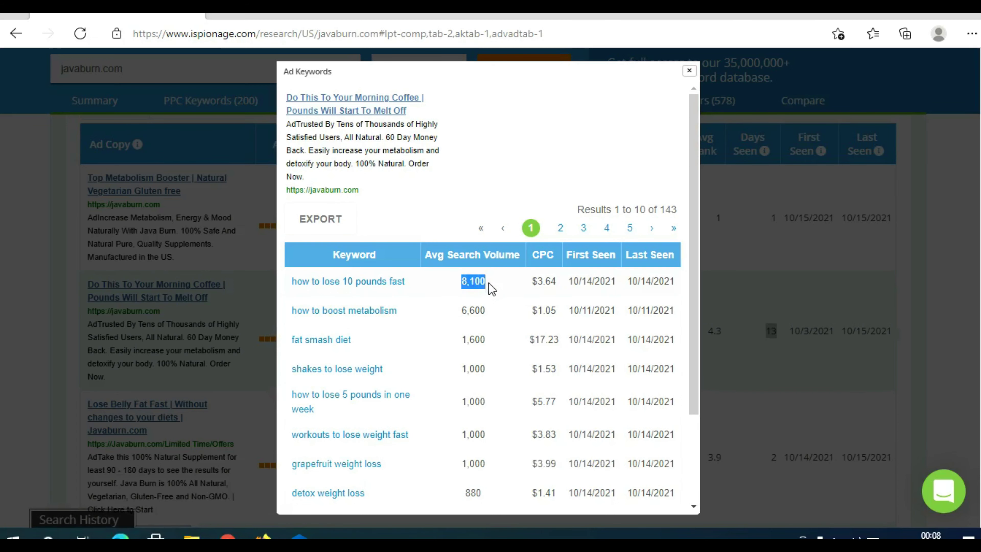
drag(531, 282, 556, 283)
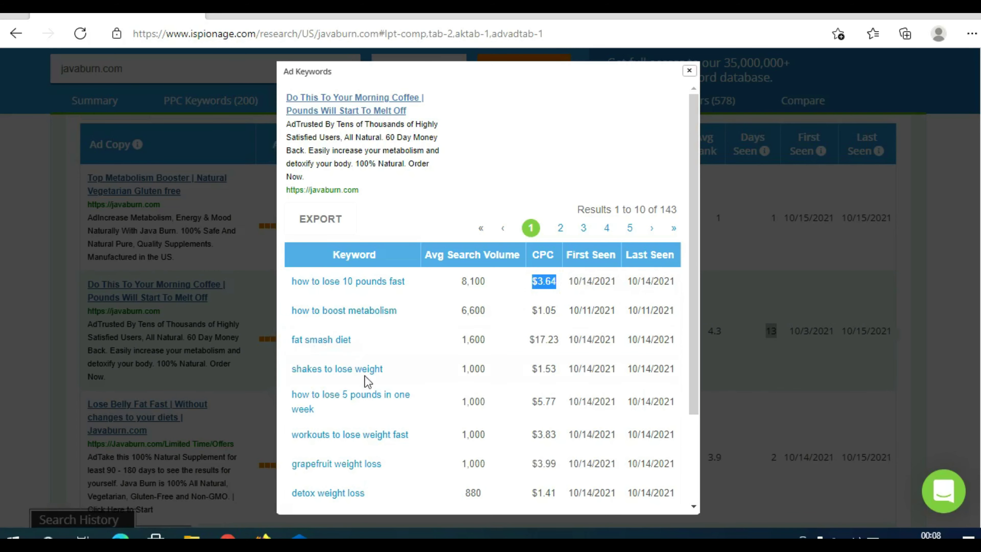
scroll(364, 376, down, 3)
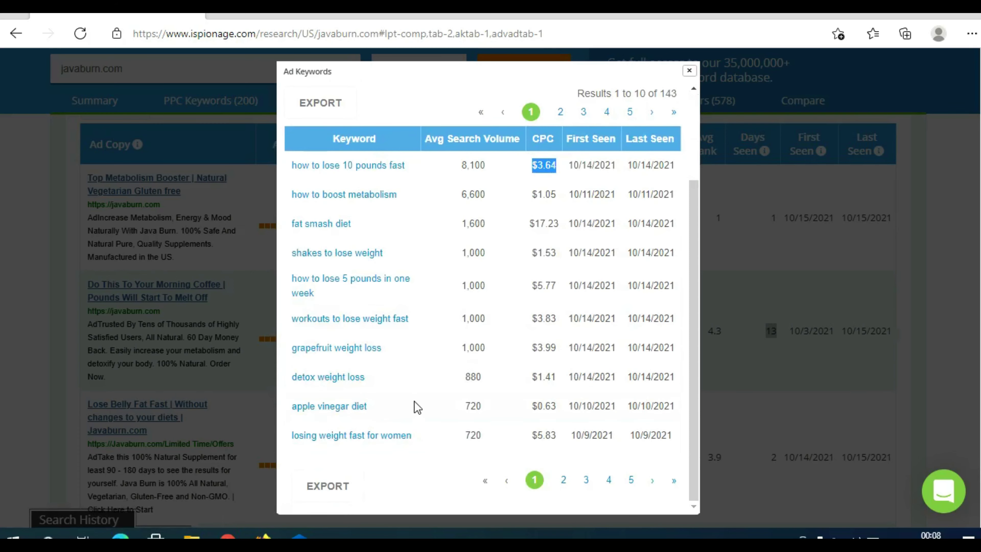
scroll(420, 406, up, 2)
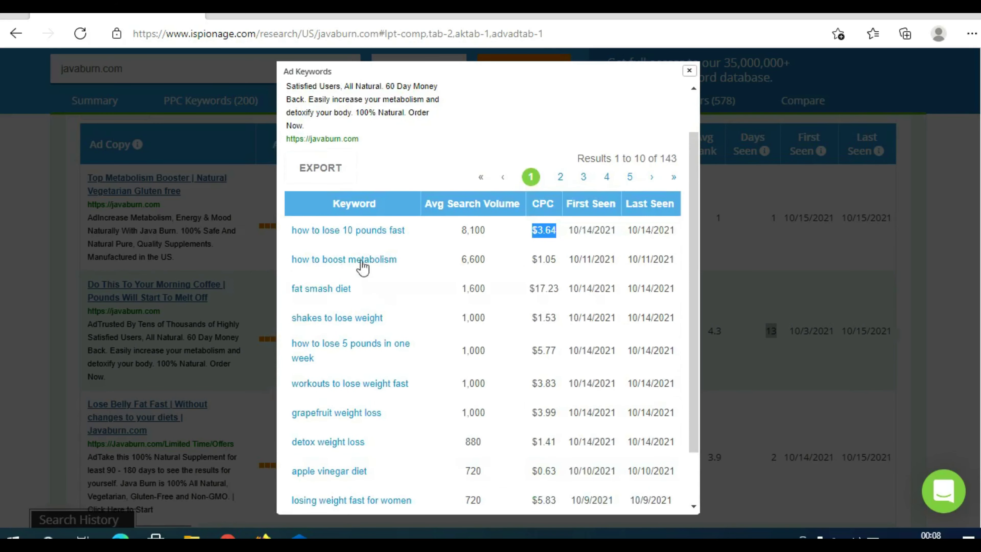
scroll(421, 310, up, 1)
scroll(448, 271, up, 2)
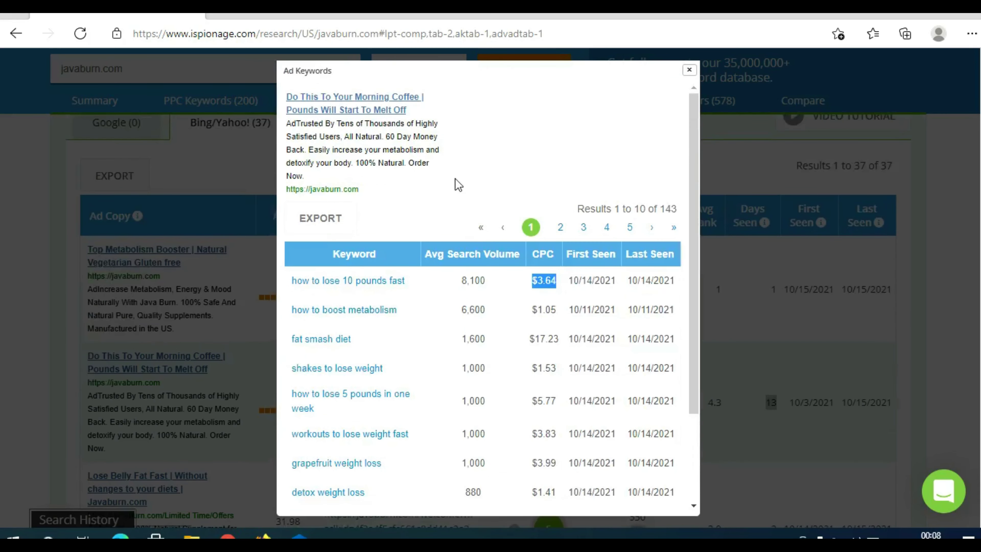
Step: Close the Ad Keywords popup and scroll through the 37-ad Bing/Yahoo! list
click(689, 70)
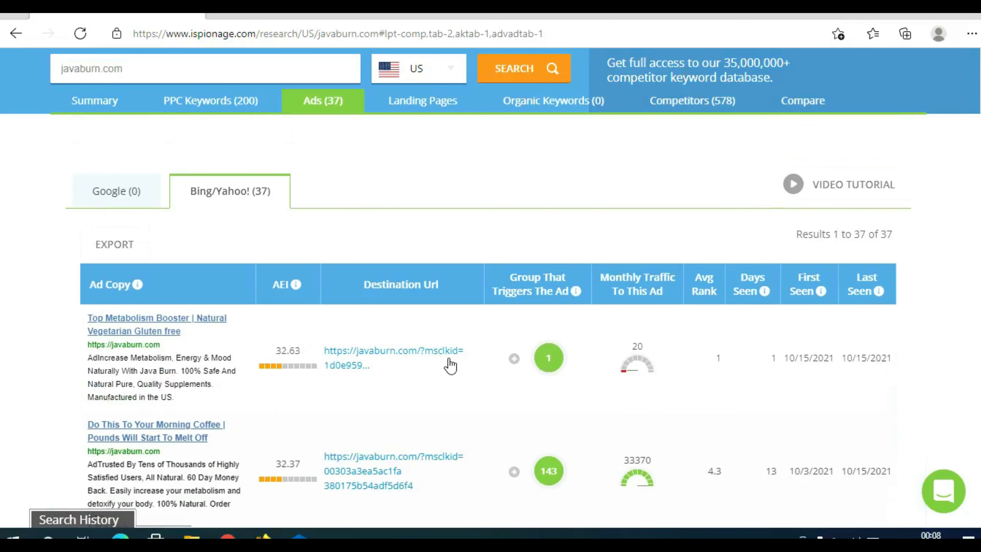
scroll(449, 360, down, 2)
scroll(449, 359, down, 6)
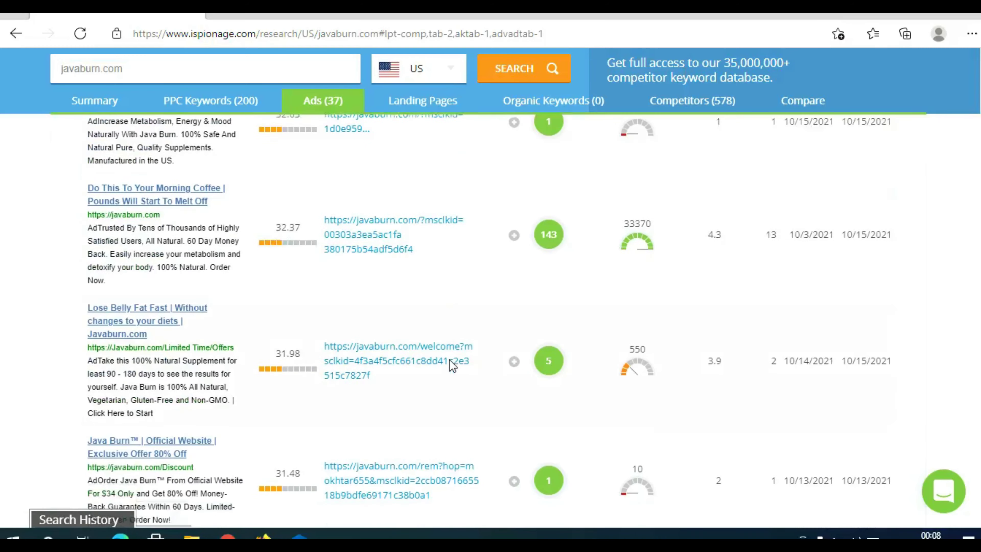
scroll(452, 365, down, 2)
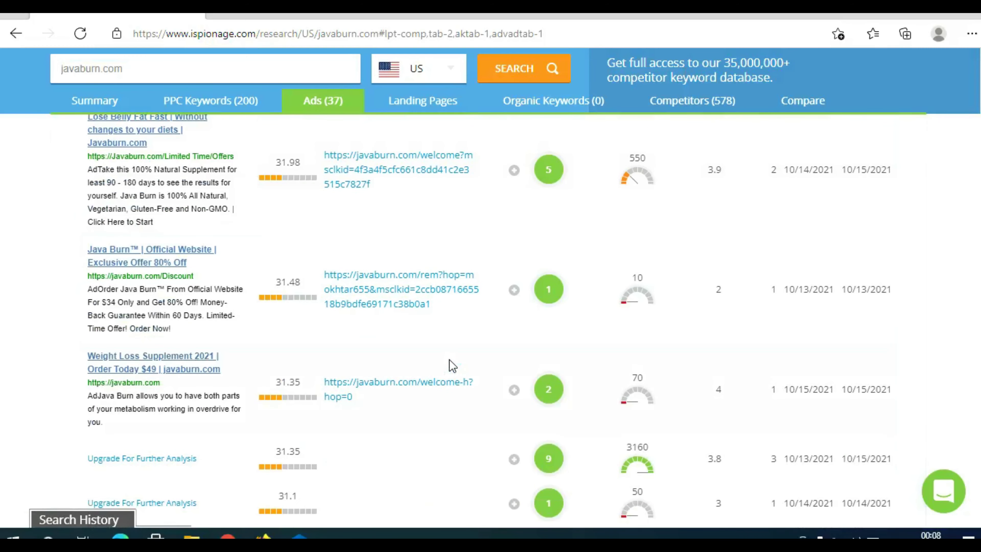
scroll(452, 365, down, 5)
scroll(453, 365, up, 15)
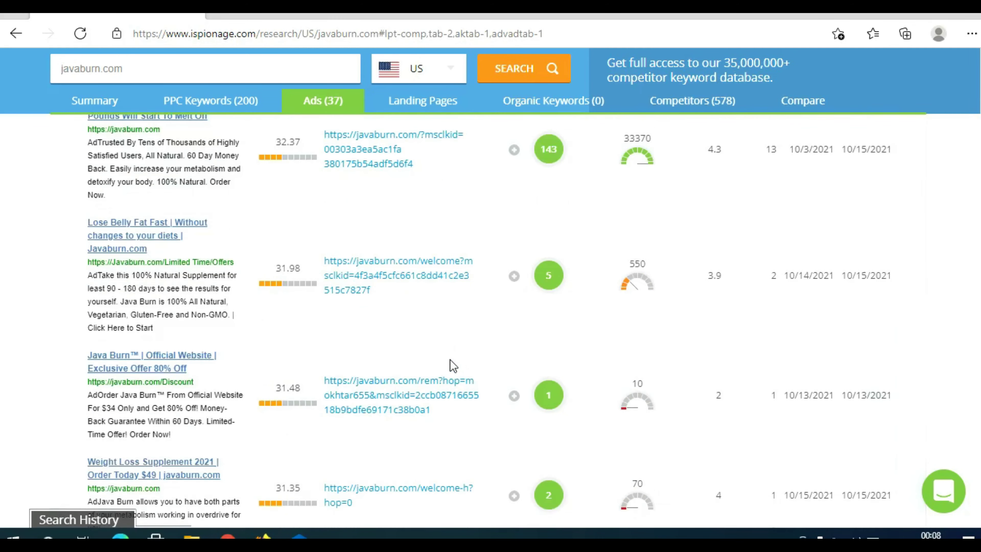
scroll(451, 366, up, 4)
scroll(449, 361, down, 2)
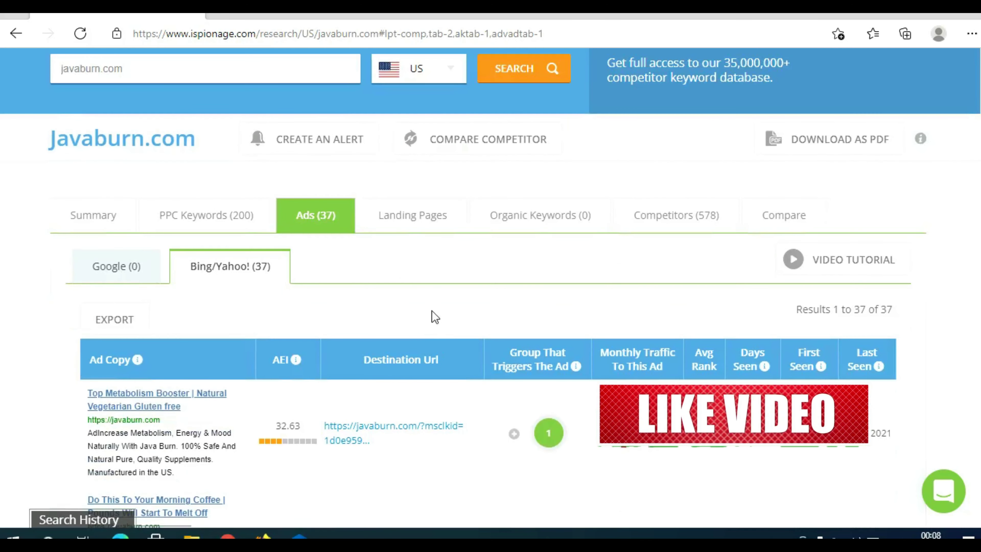
Step: Browse the Landing Pages tab and open Unimeal's unimeal.com/step-goal page in a new tab
click(414, 219)
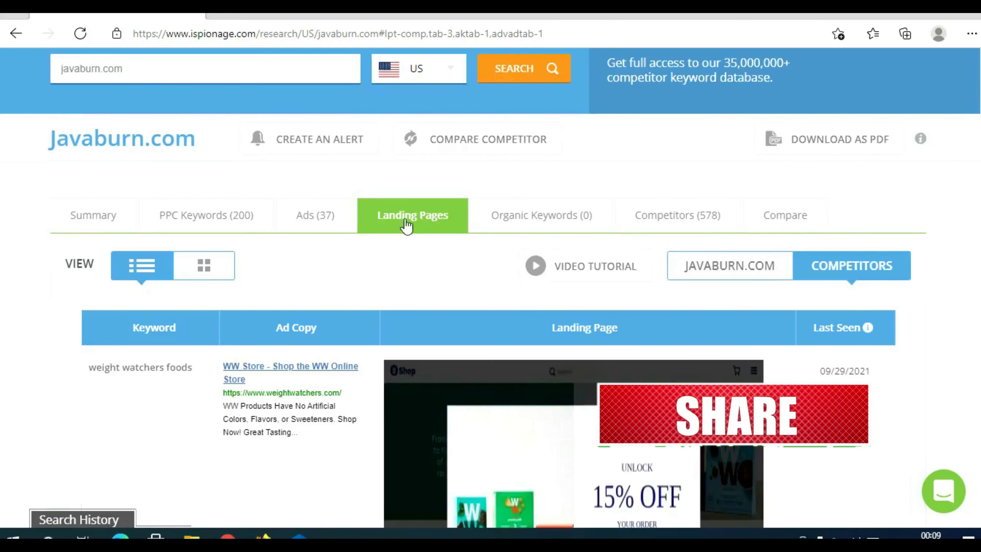
scroll(17, 348, down, 2)
scroll(17, 350, down, 7)
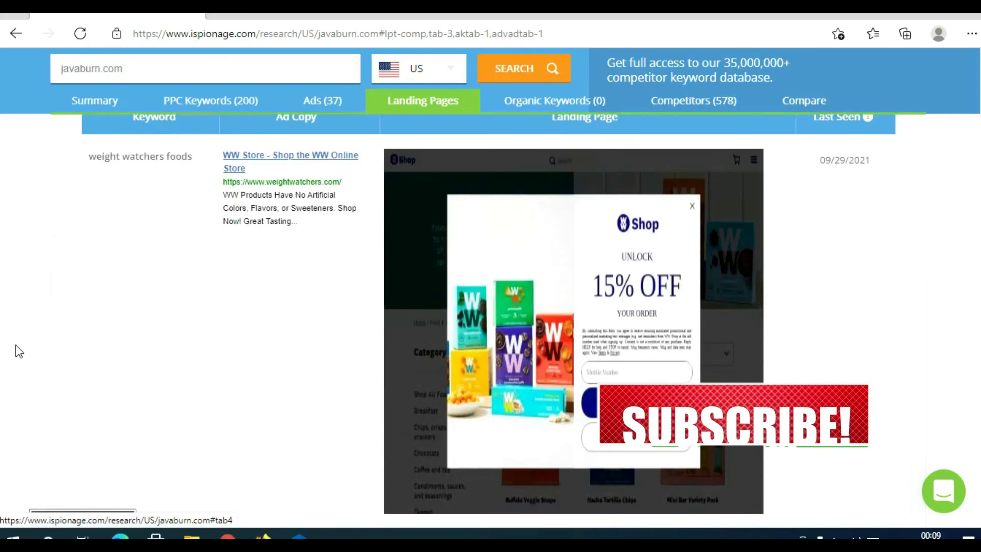
scroll(17, 350, down, 9)
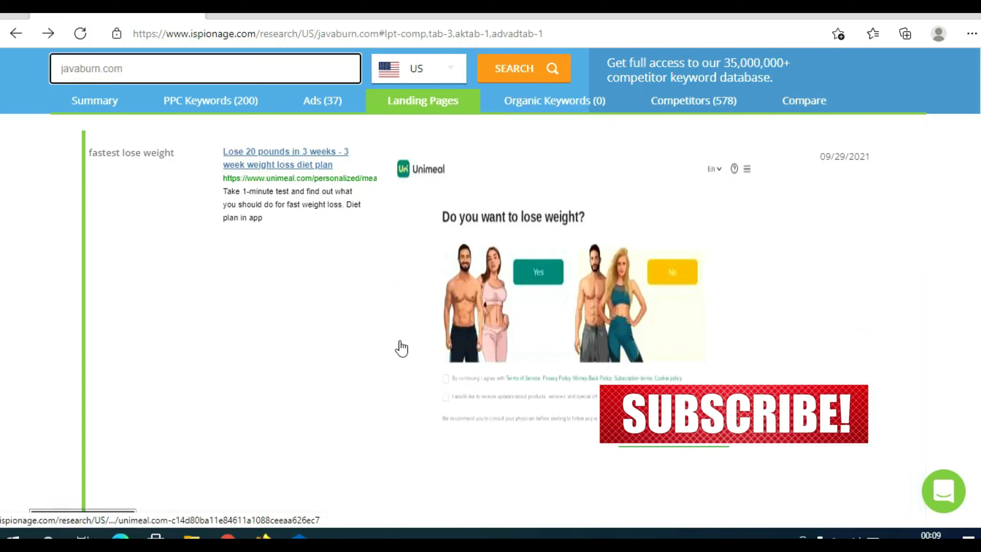
scroll(393, 335, down, 2)
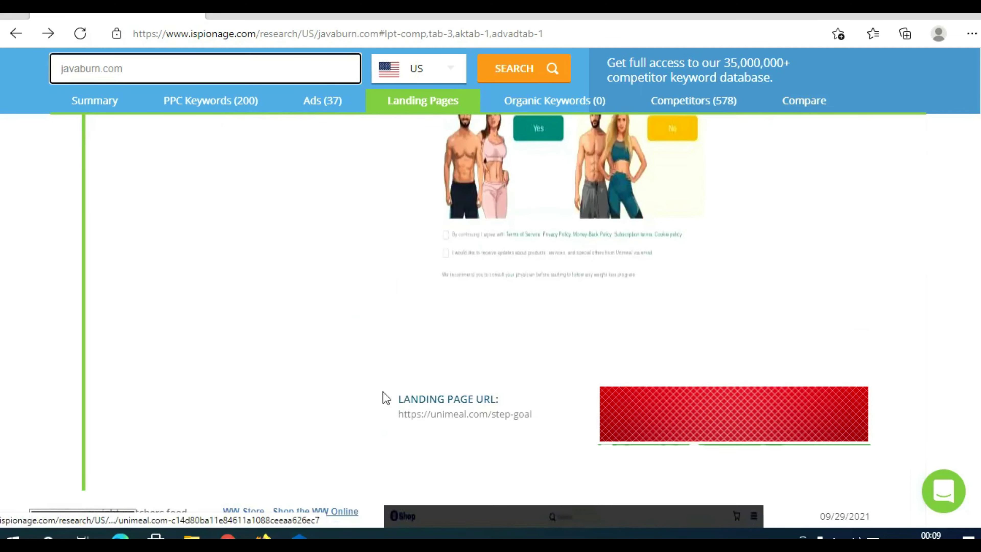
right_click(471, 414)
click(543, 171)
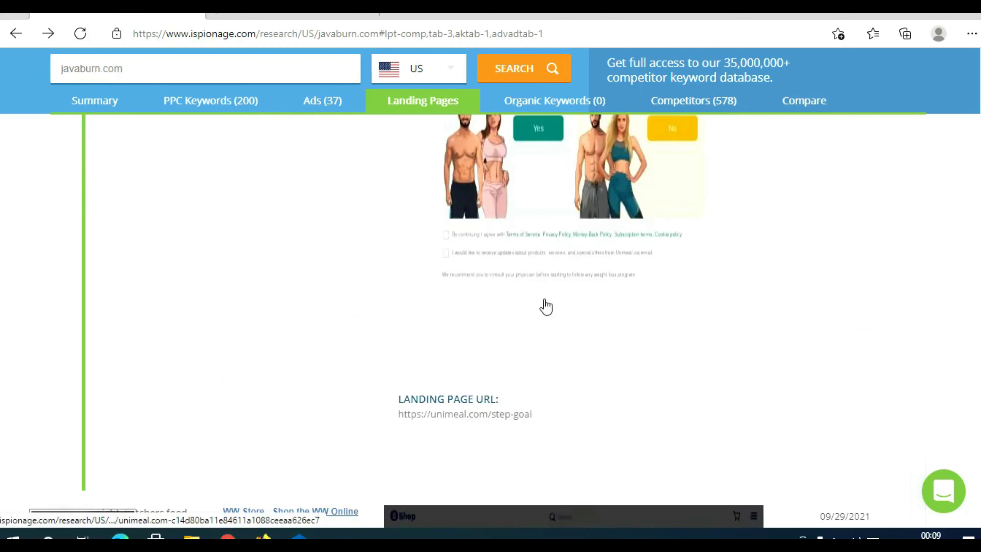
scroll(331, 229, up, 5)
Step: Answer Yes to Unimeal's lose-weight quiz question, glance at YouTube, and return to iSpionage
key(ctrl+Tab)
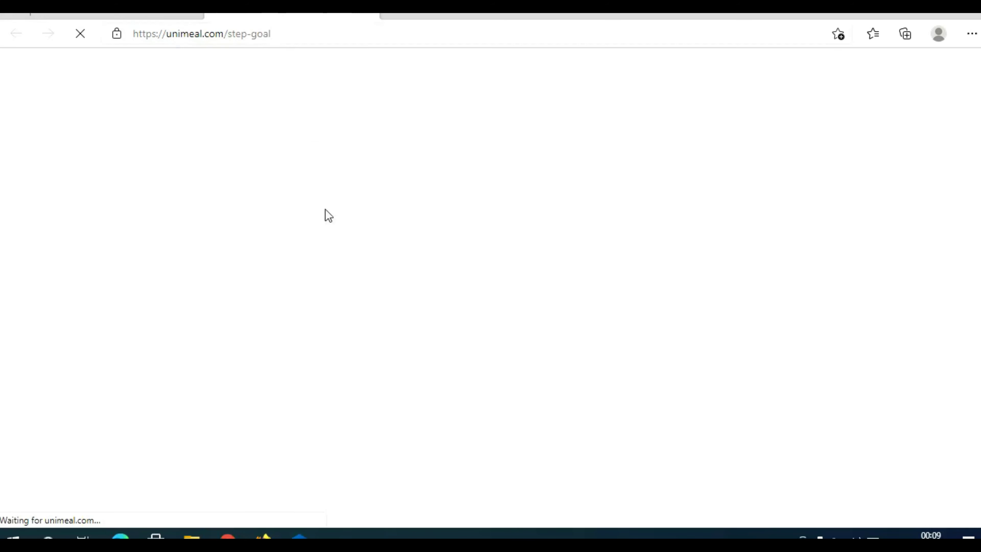
click(393, 255)
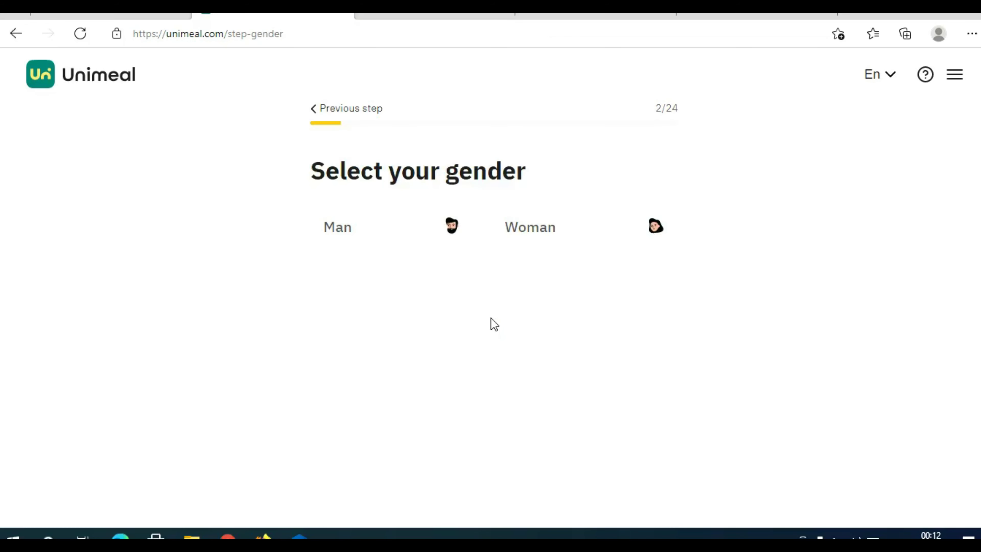
click(591, 16)
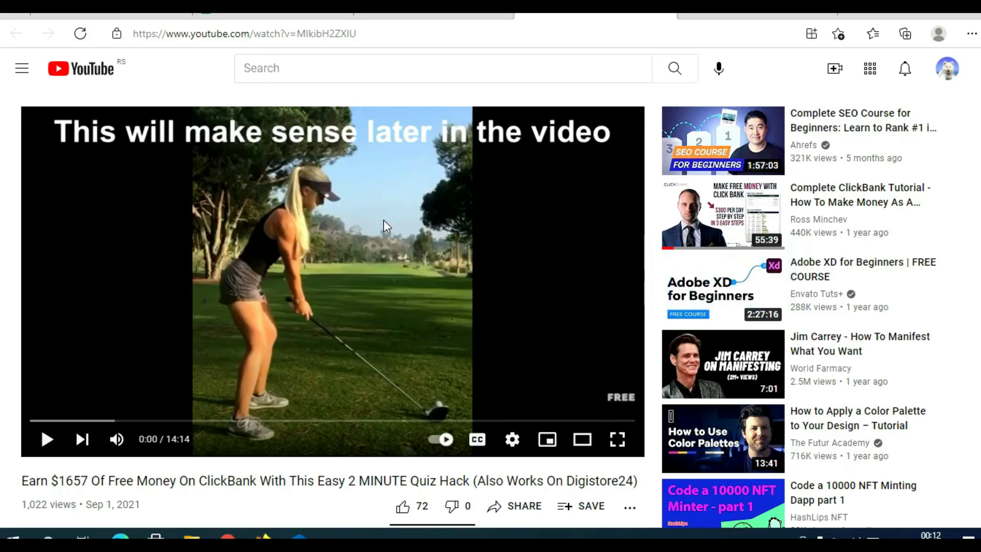
click(113, 17)
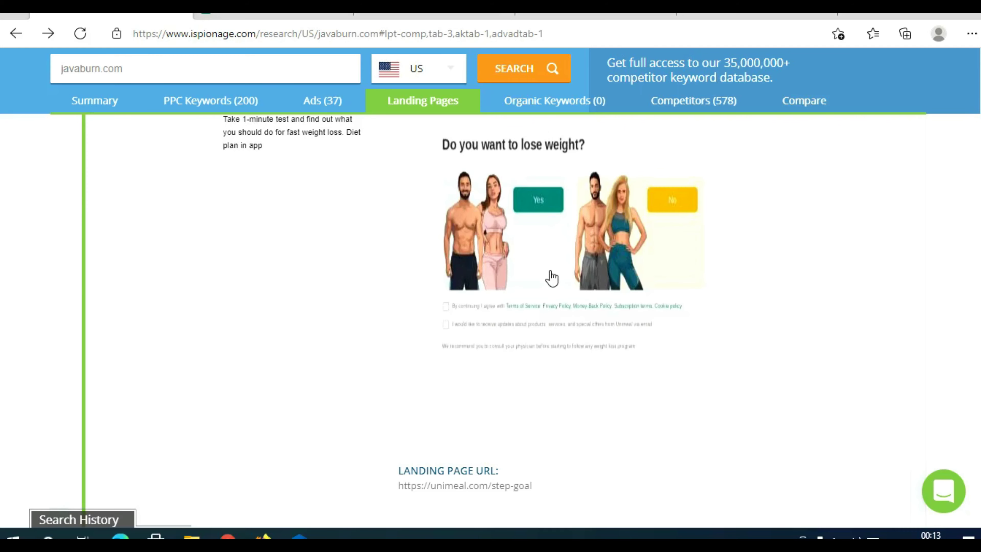
Step: On the Competitors tab, highlight noom.com's budget, 66,425 unique keywords, 66,629 total keywords and 48,755 ad copies
scroll(844, 349, up, 15)
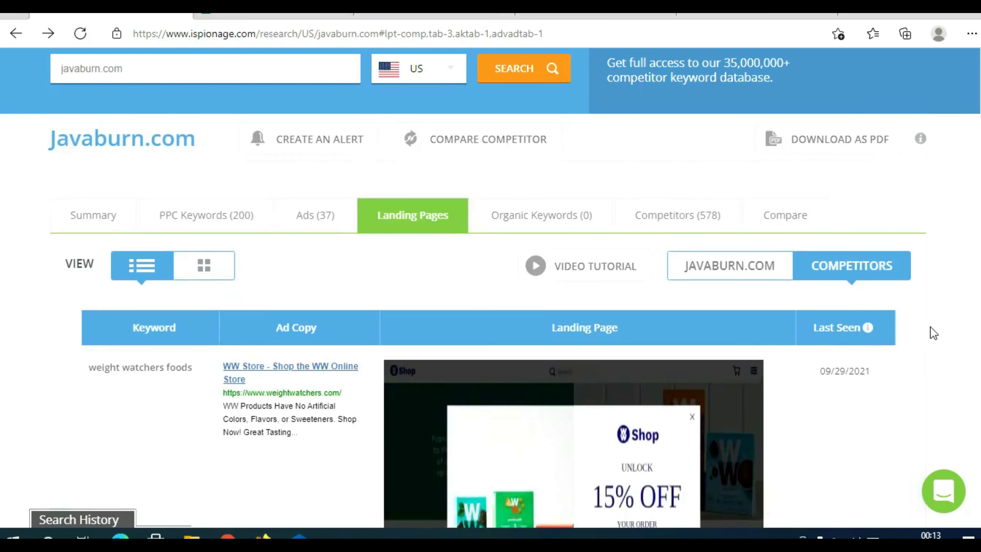
click(662, 223)
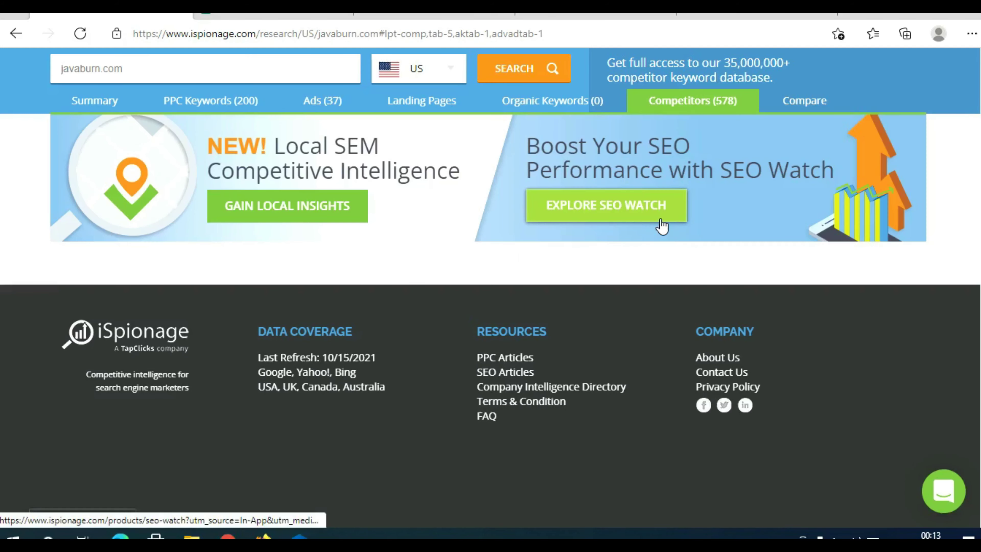
scroll(920, 327, up, 10)
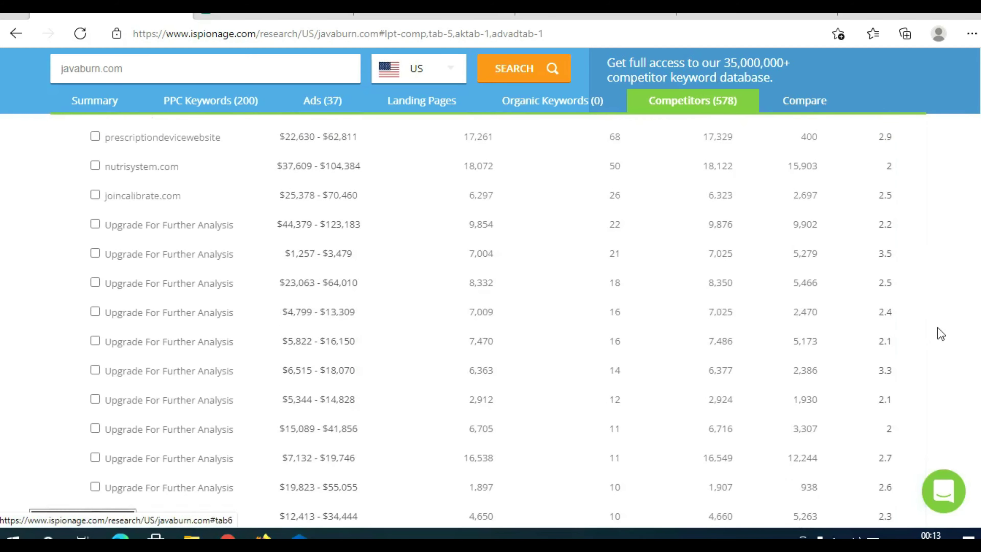
scroll(941, 333, up, 1)
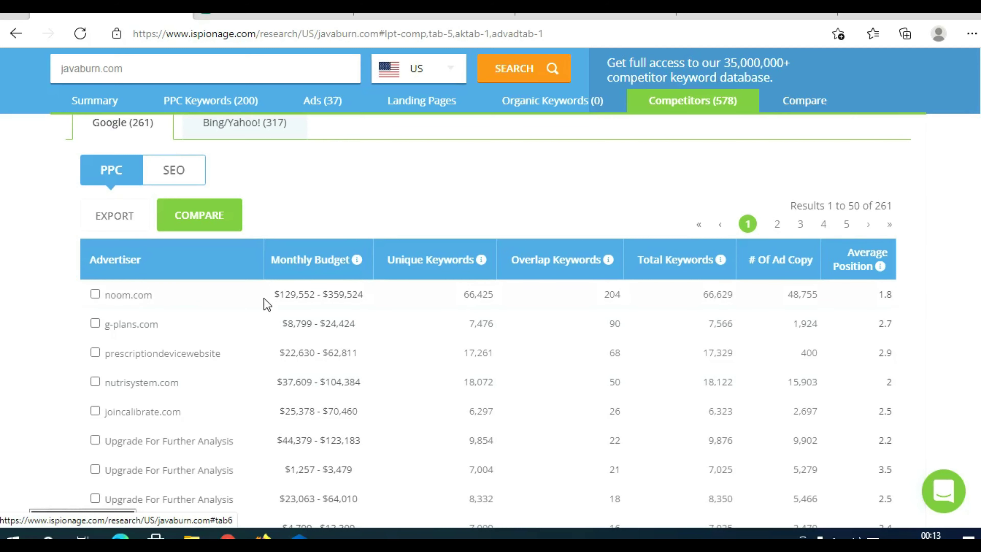
drag(276, 294, 361, 296)
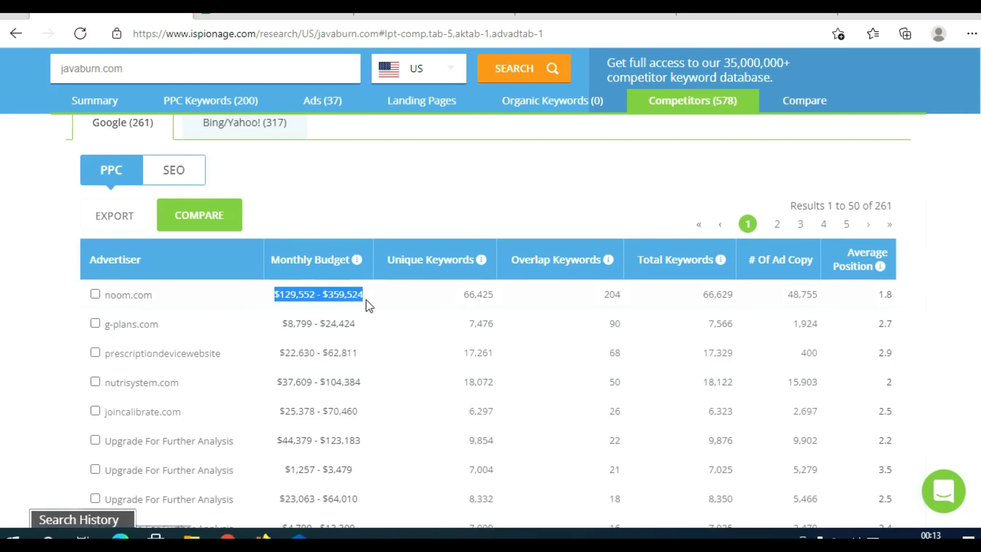
click(470, 301)
double_click(468, 295)
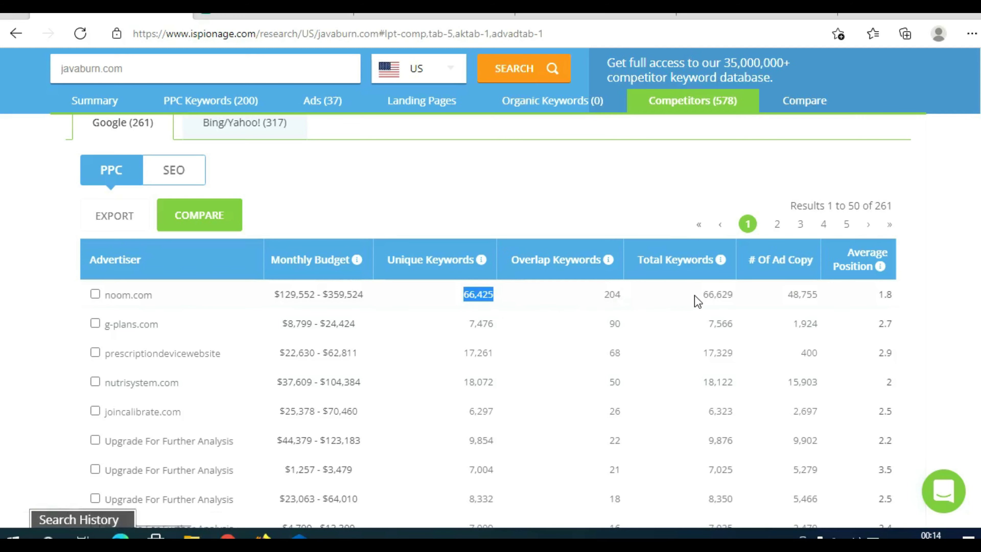
double_click(715, 298)
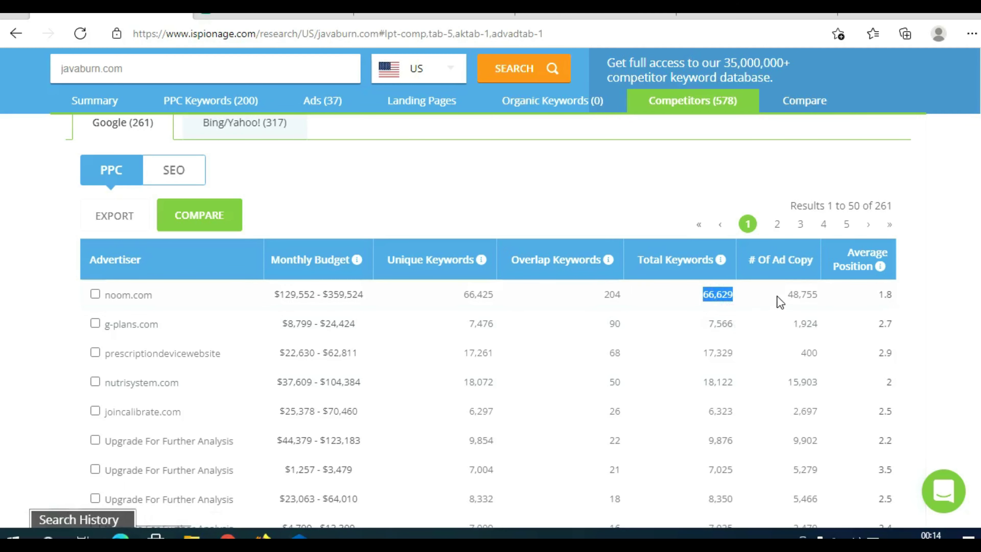
drag(820, 300, 791, 299)
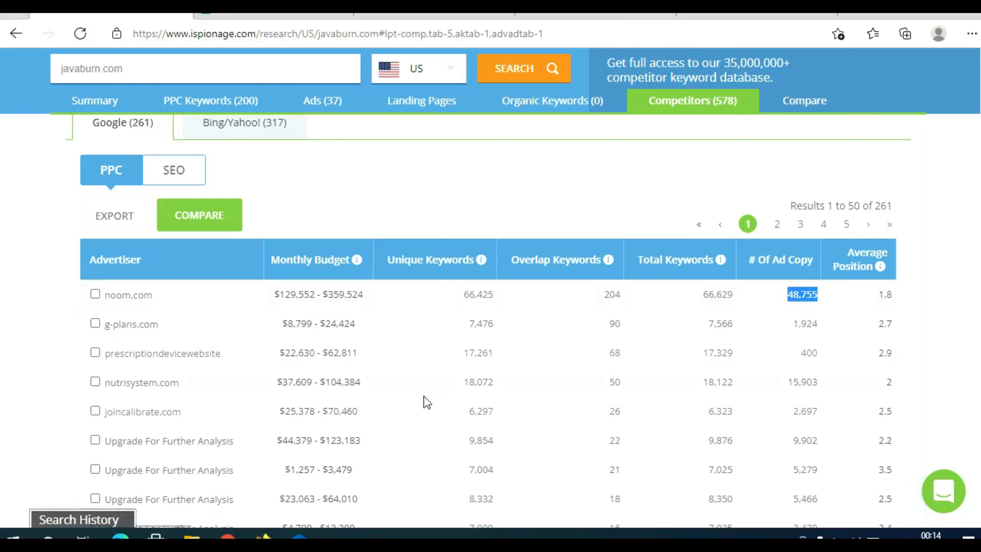
Step: Highlight joincalibrate.com's $25,378 - $70,460 budget and the top five competitor rows, then show the Java Burn sales page in Firefox
drag(359, 410, 320, 409)
drag(259, 356, 250, 386)
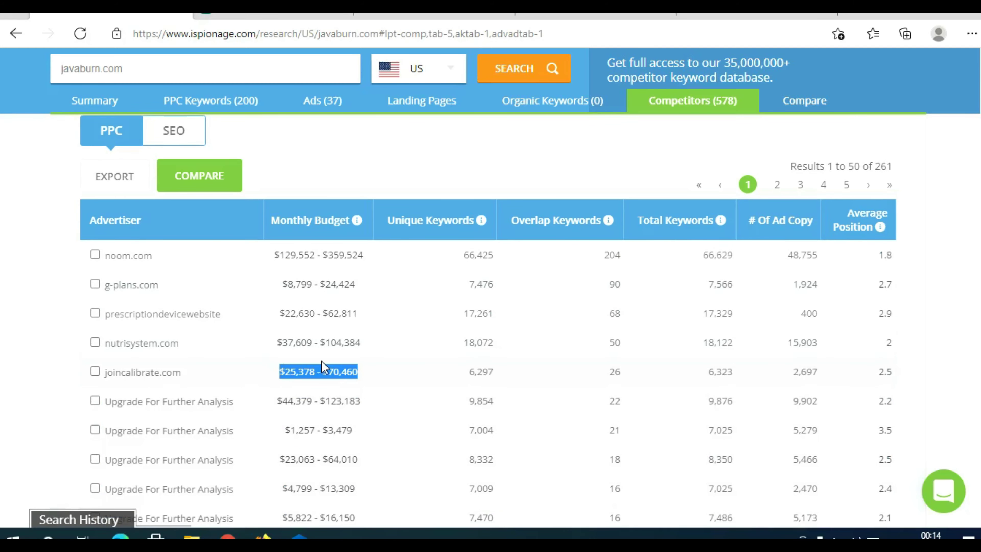
click(264, 537)
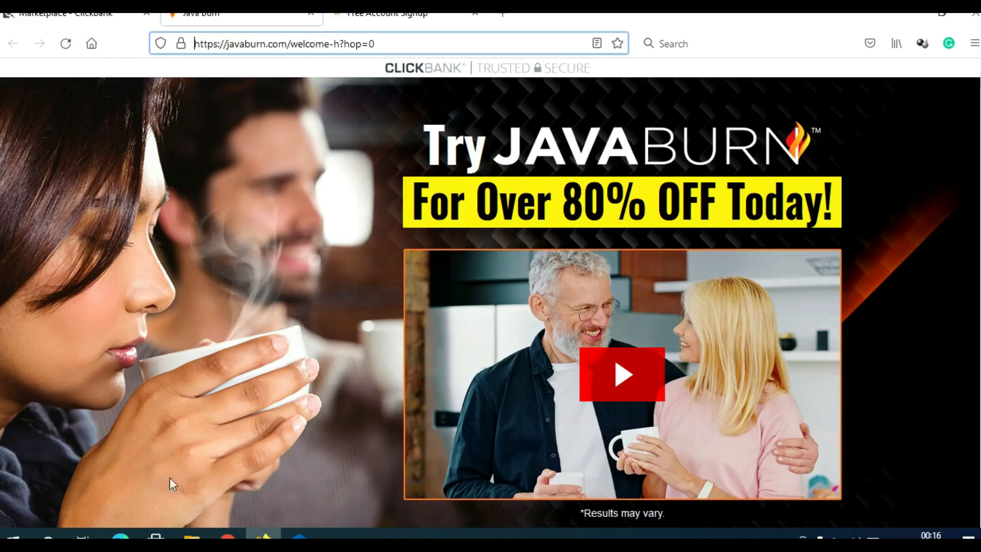
click(120, 536)
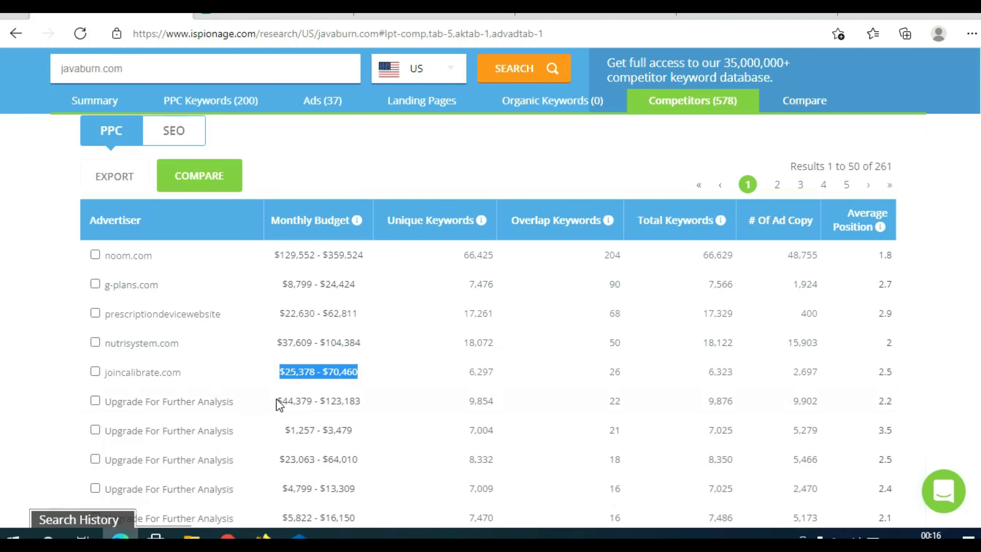
drag(273, 268, 369, 381)
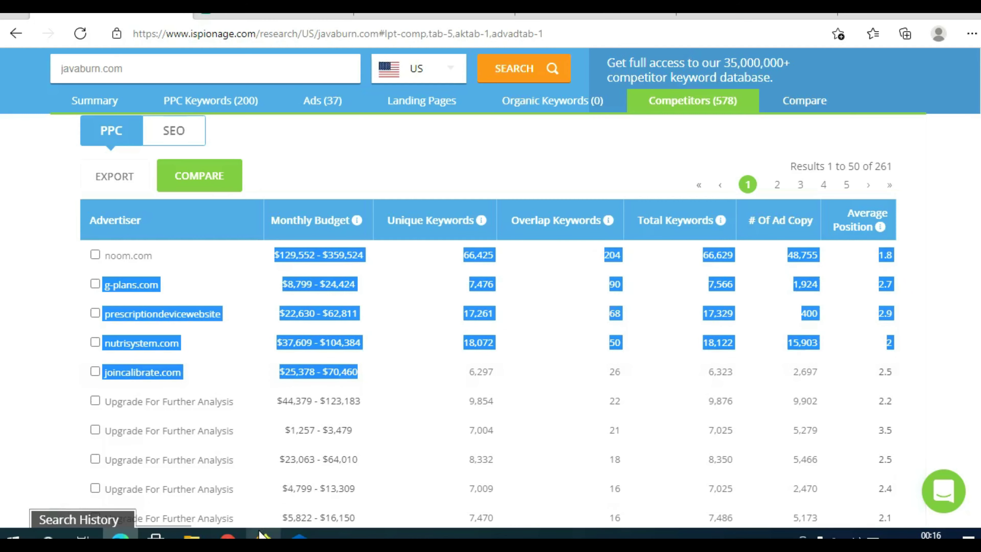
click(264, 537)
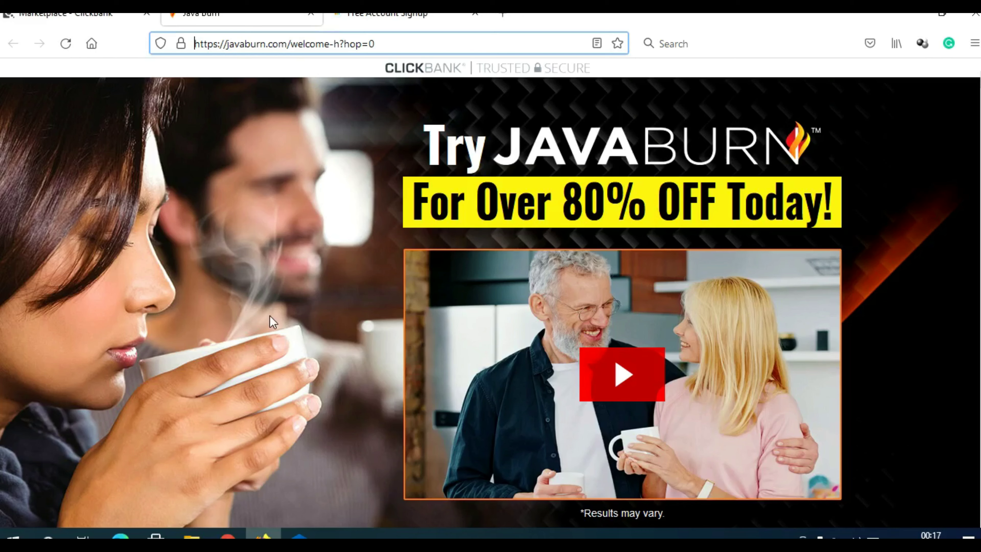
Step: Scroll through ClickBank's Health & Fitness marketplace listings, then go back to iSpionage's javaburn.com Competitors table
click(106, 16)
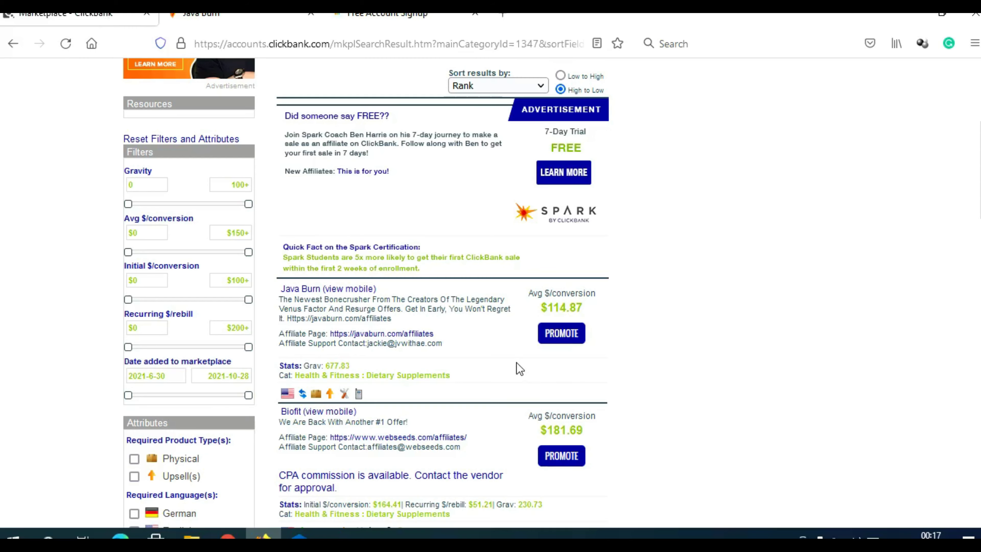
scroll(519, 369, down, 8)
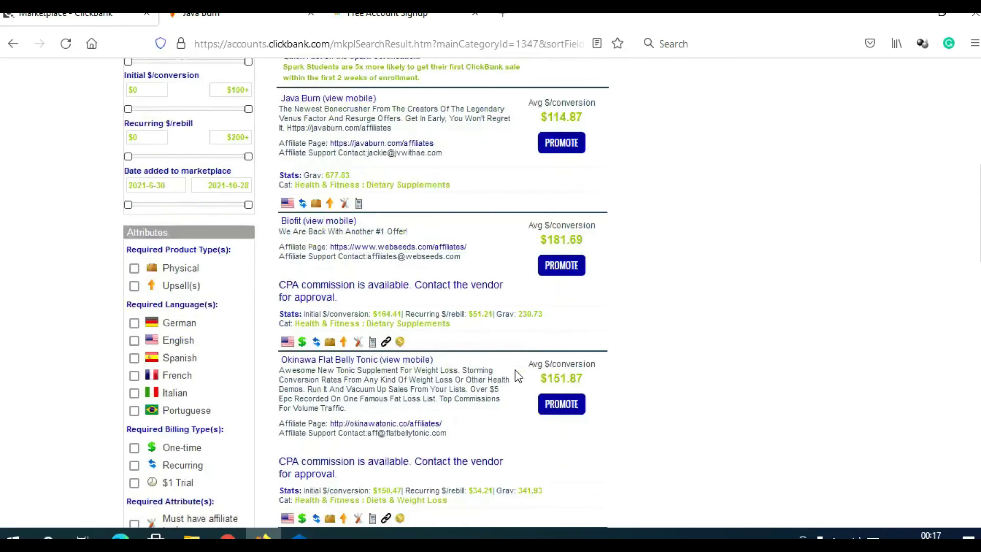
scroll(517, 374, down, 2)
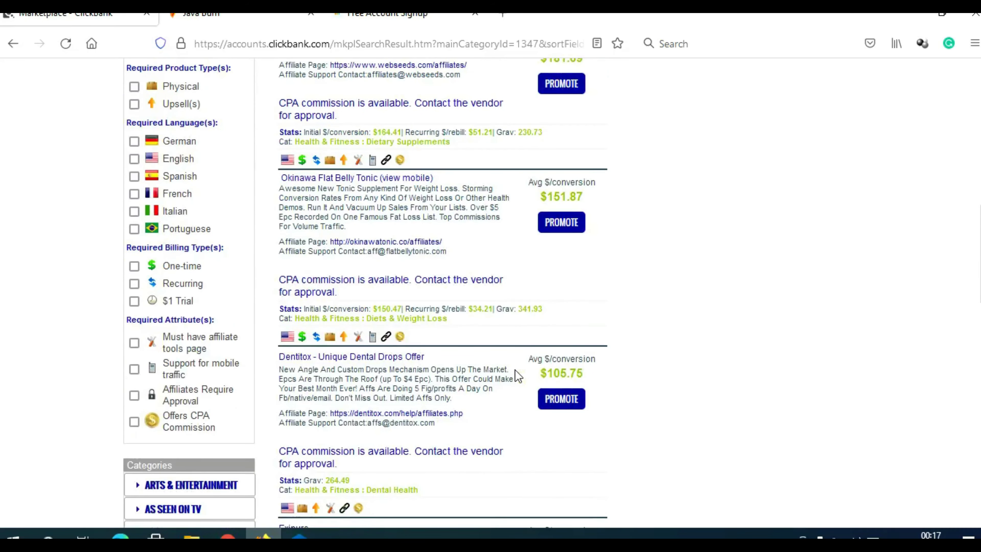
scroll(517, 375, down, 6)
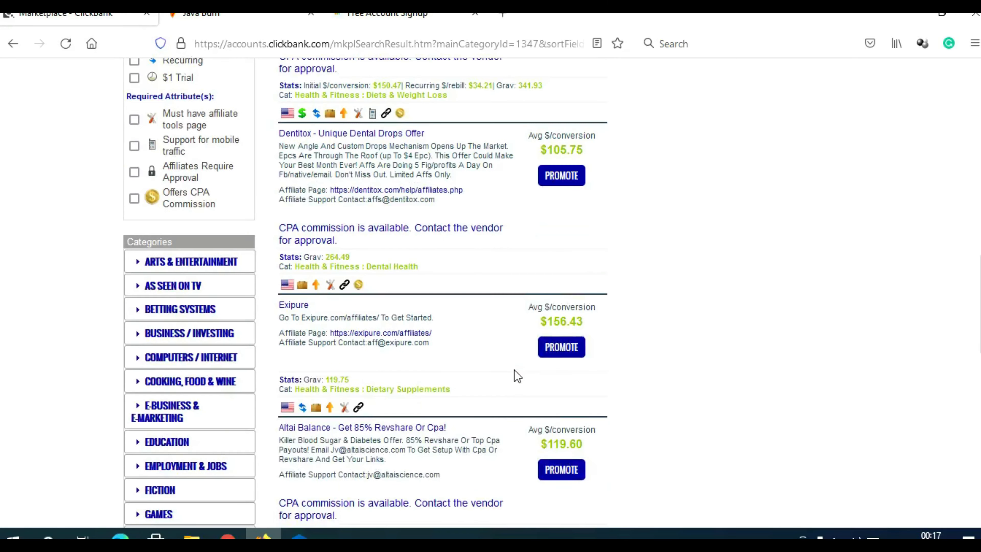
scroll(509, 373, down, 4)
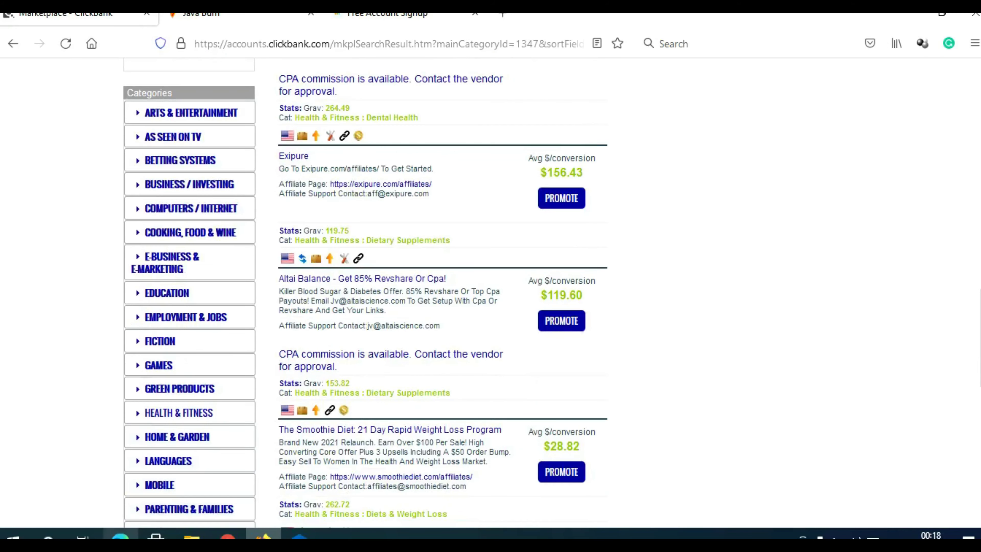
click(120, 537)
scroll(316, 381, up, 5)
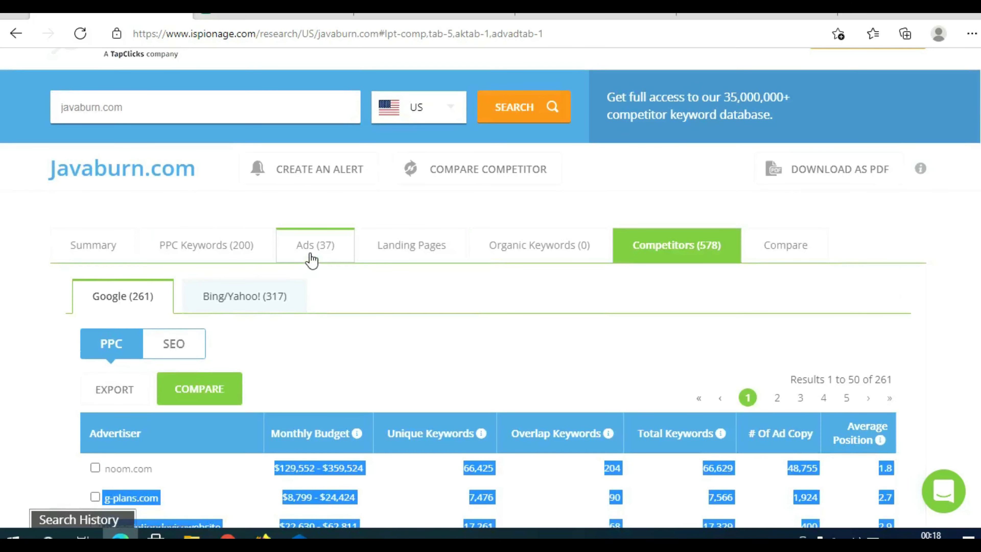
Step: Open javaburn.com's Ads (37) list and select the text of the first ad copies
click(311, 254)
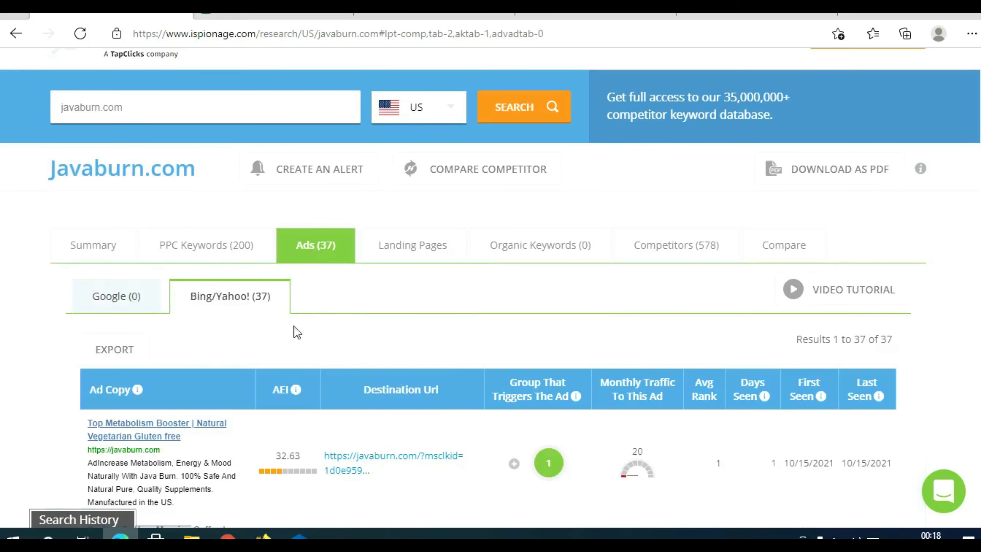
scroll(216, 367, down, 3)
scroll(252, 413, down, 3)
scroll(251, 411, up, 2)
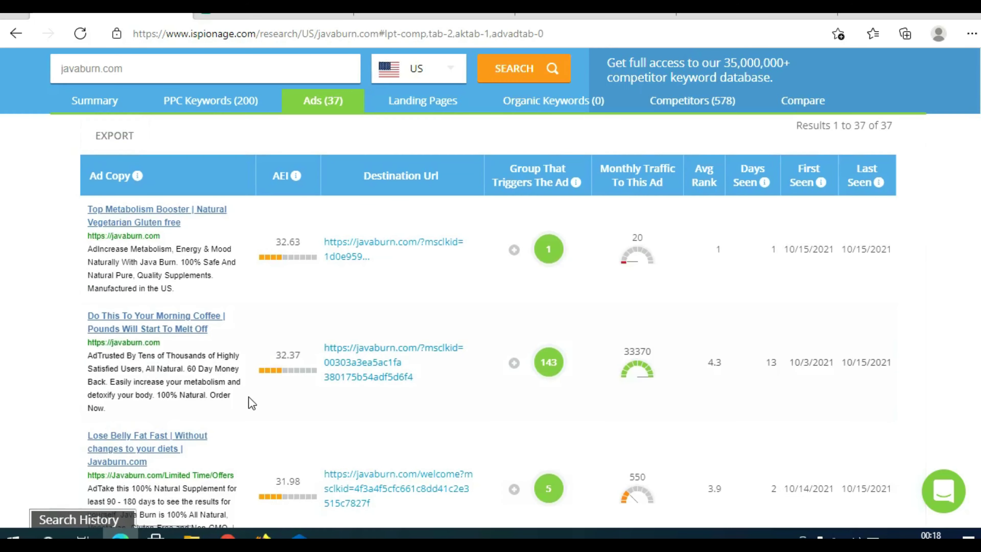
mouse_move(81, 204)
mouse_down()
mouse_move(162, 212)
mouse_move(244, 407)
mouse_move(251, 511)
mouse_up()
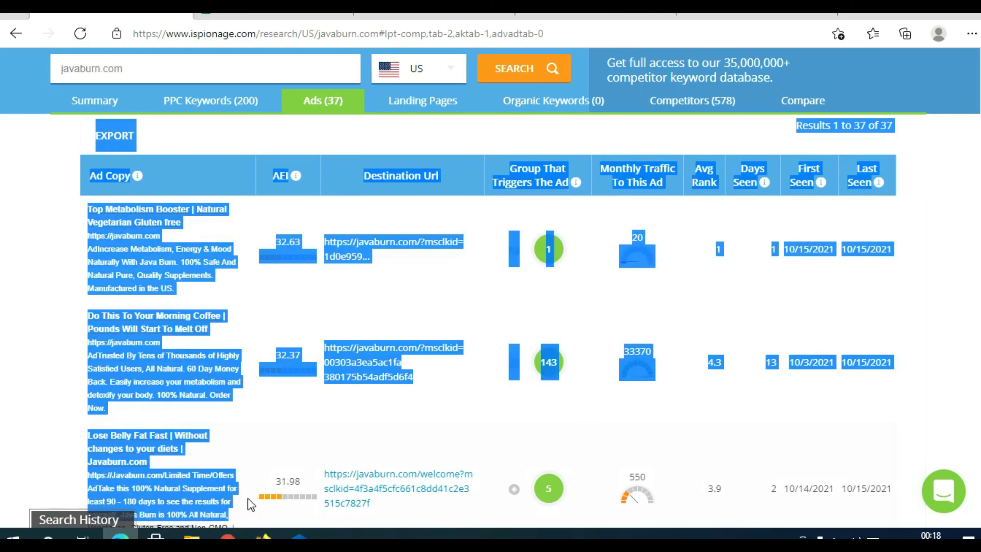
click(247, 422)
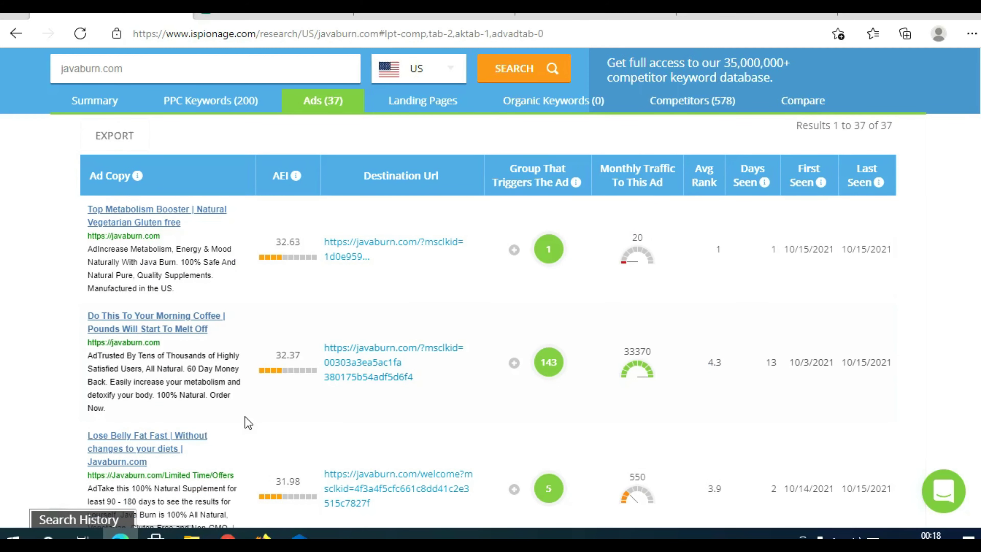
Step: Select the second ad's copy text, then bring up the competitors' Landing Pages view
drag(245, 398, 193, 324)
drag(235, 410, 104, 355)
scroll(490, 371, up, 5)
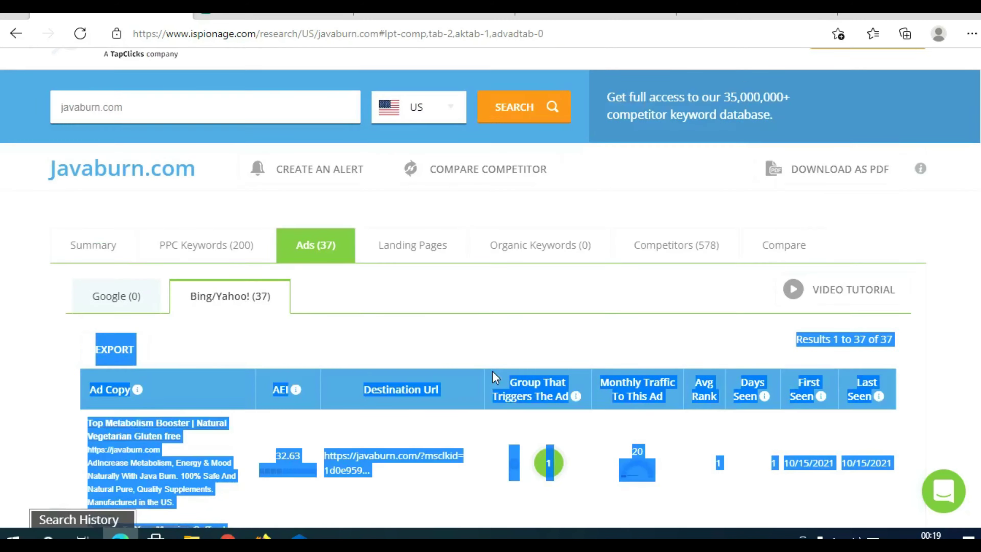
click(432, 256)
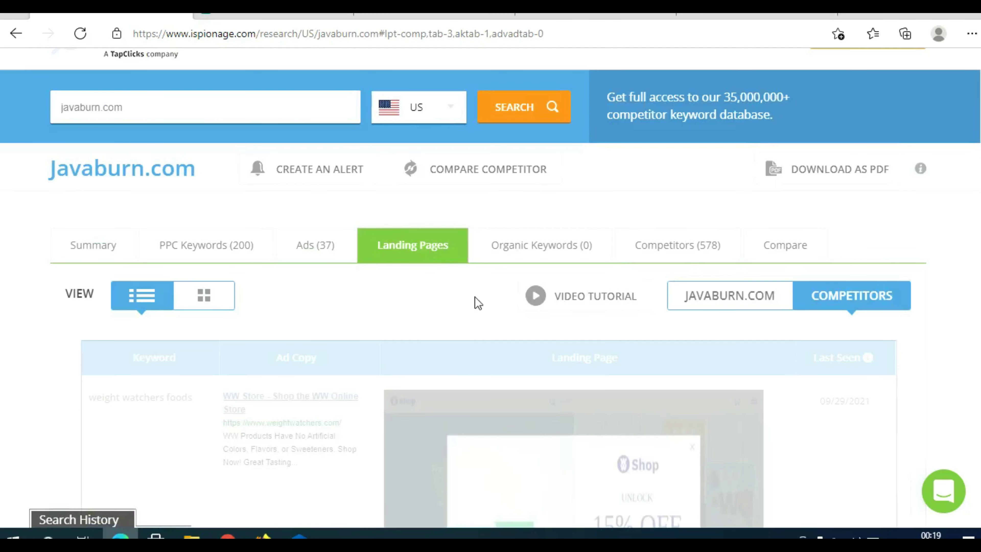
Step: Scroll the competitor landing pages and select the Unimeal ad's title, URL and description
scroll(914, 344, down, 3)
scroll(914, 344, down, 7)
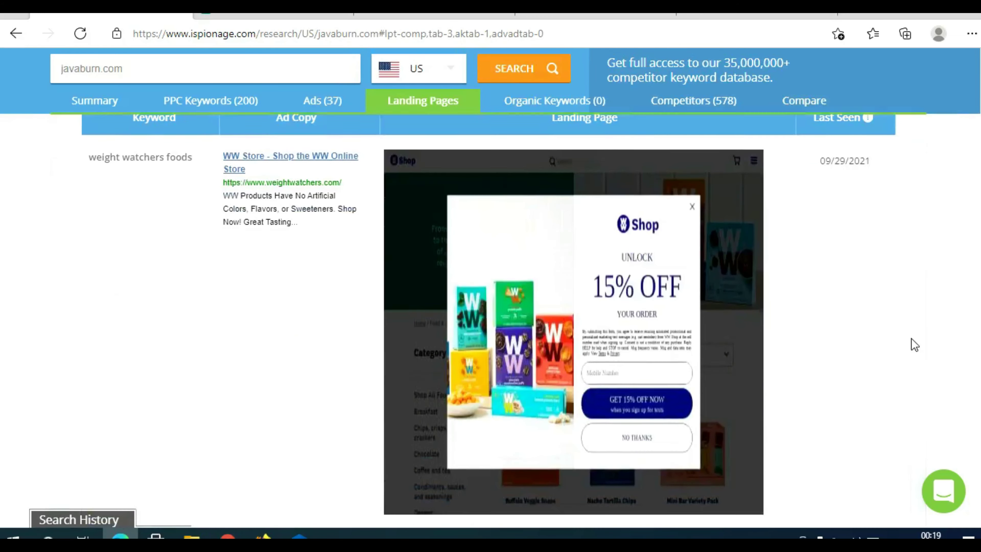
scroll(901, 333, down, 7)
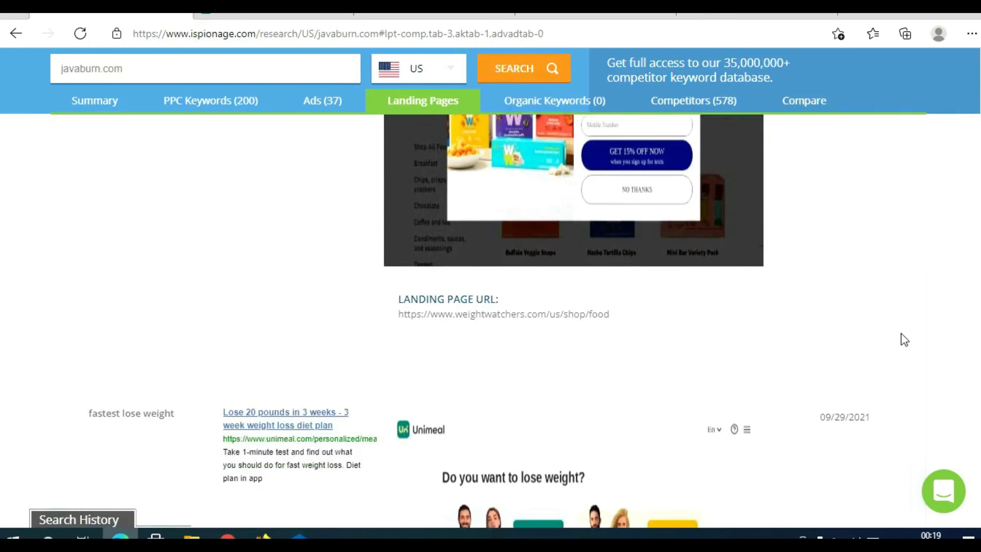
scroll(841, 355, down, 2)
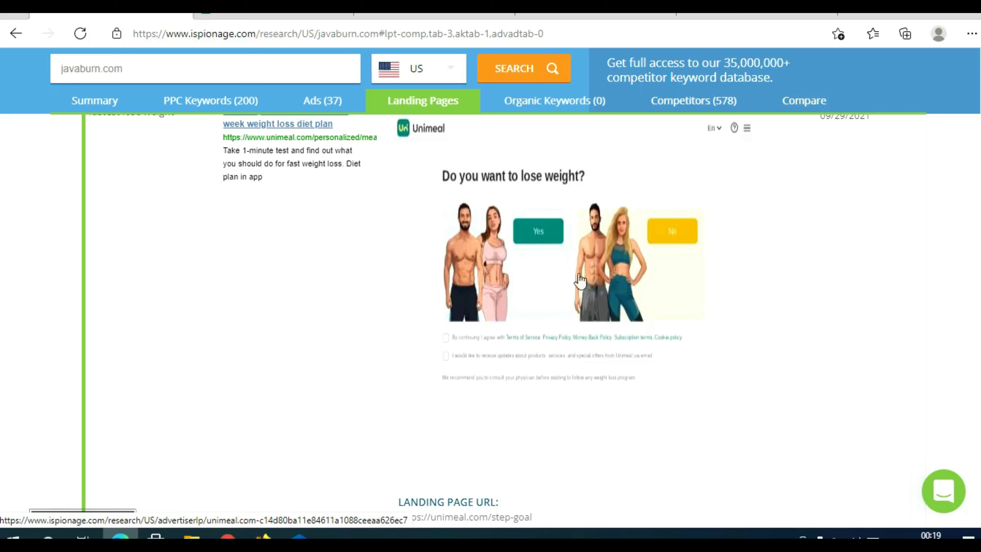
scroll(348, 309, up, 2)
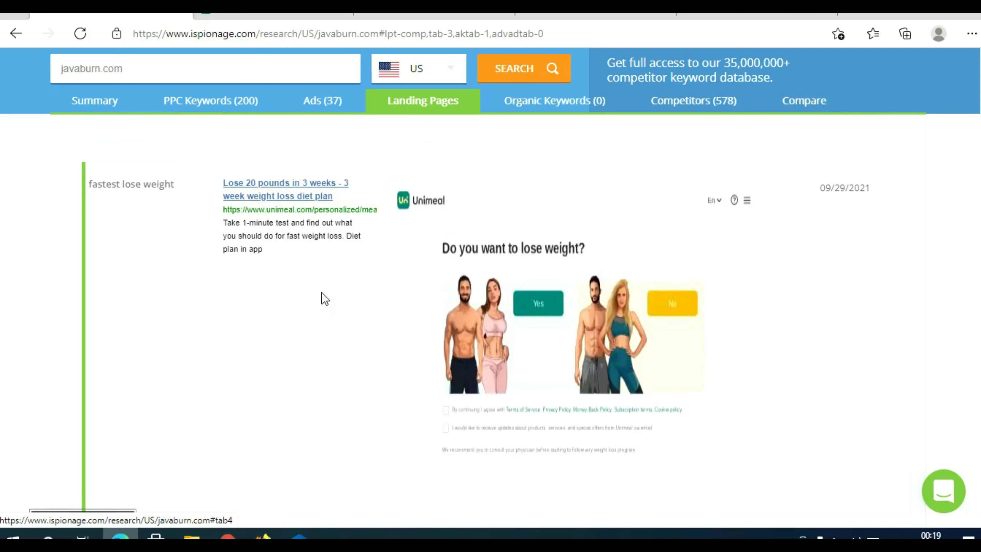
drag(284, 259, 226, 175)
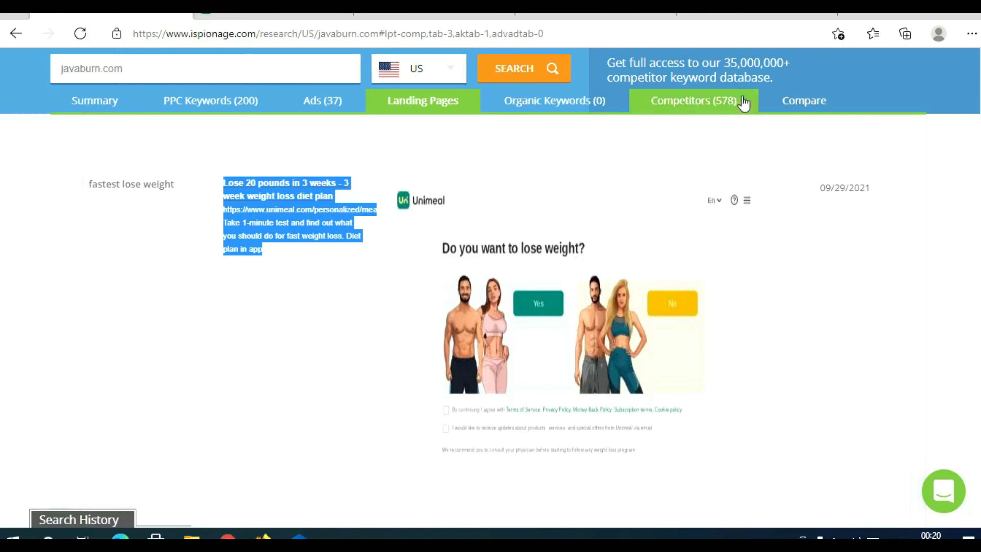
Step: Glance at the YouTube video, then return to iSpionage's WW Shop landing page listing
click(710, 16)
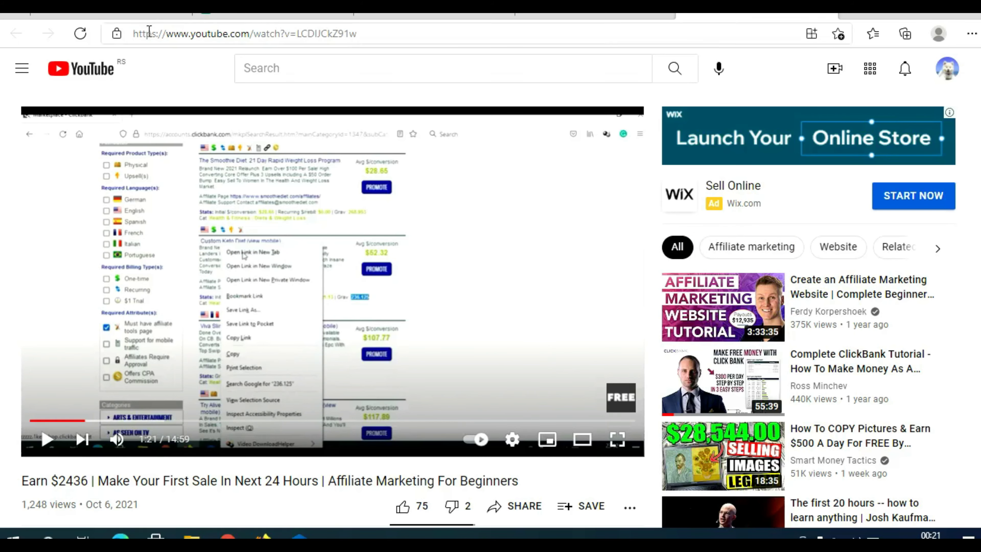
click(133, 16)
scroll(483, 272, up, 10)
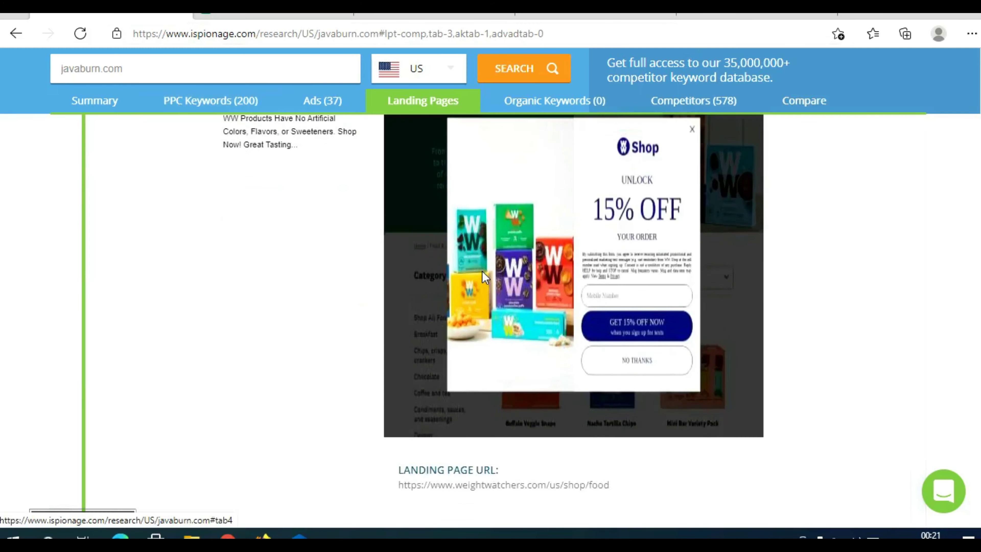
click(304, 223)
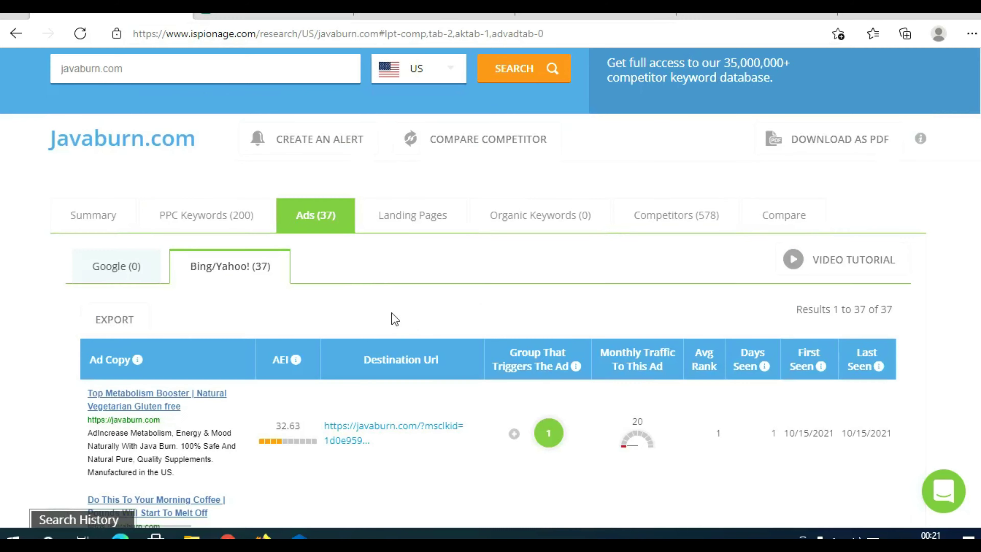
scroll(542, 347, down, 5)
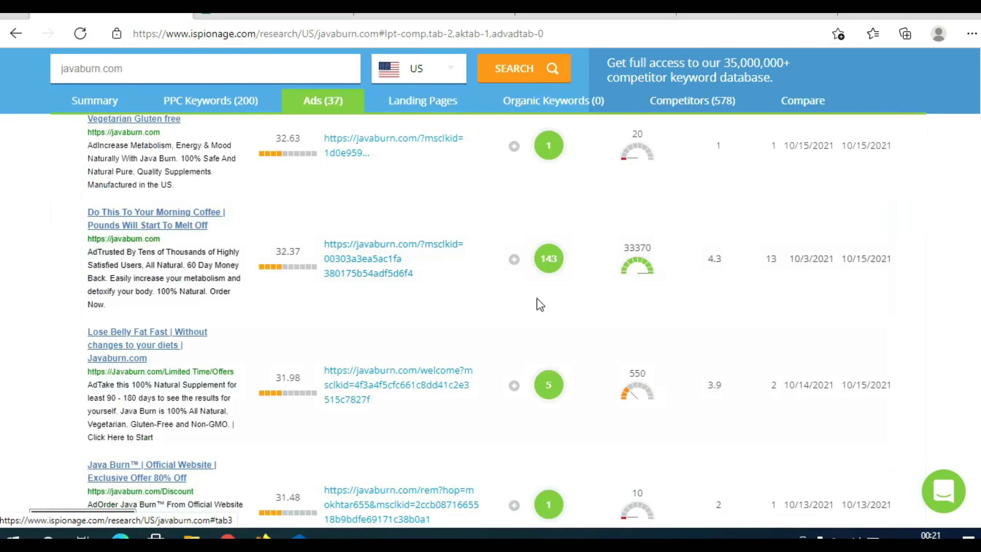
click(548, 266)
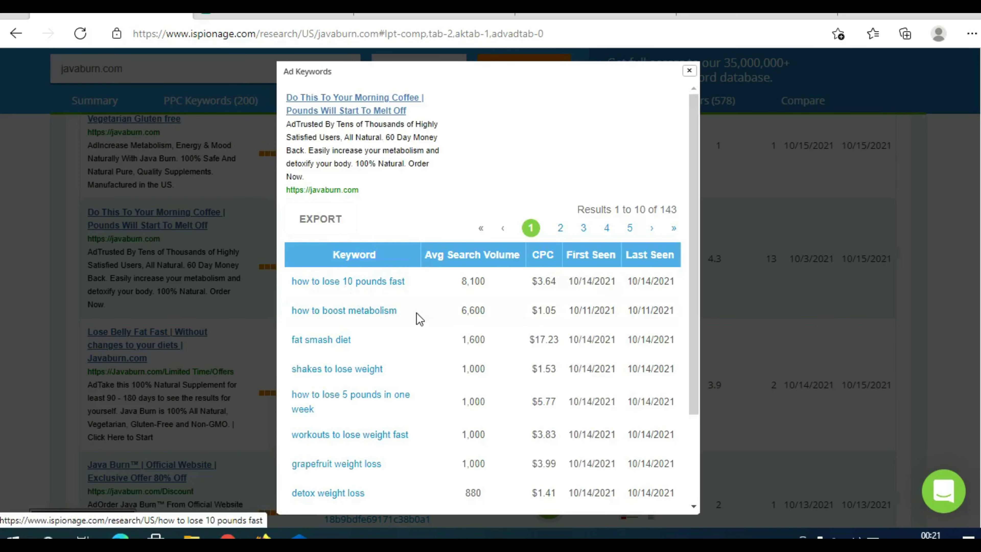
scroll(347, 309, down, 5)
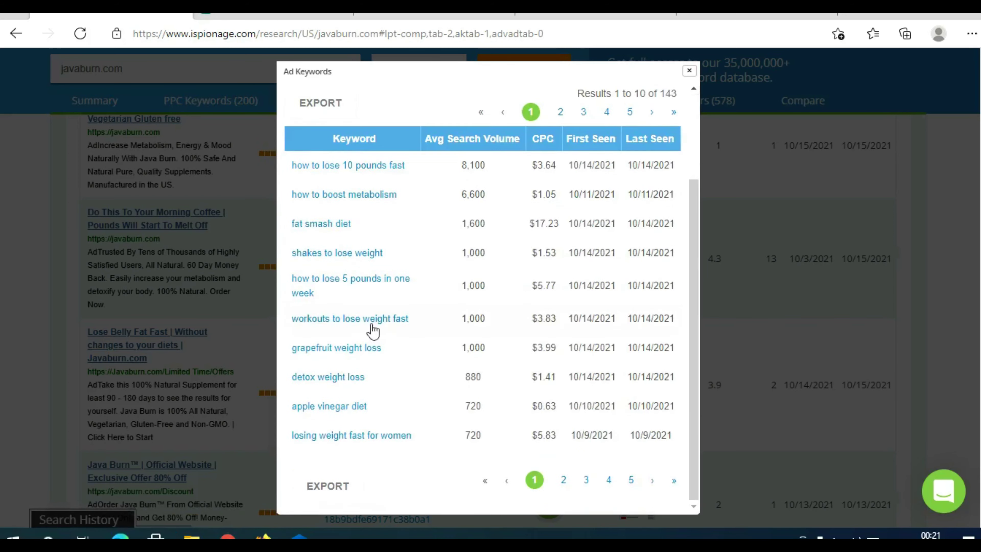
scroll(401, 354, up, 3)
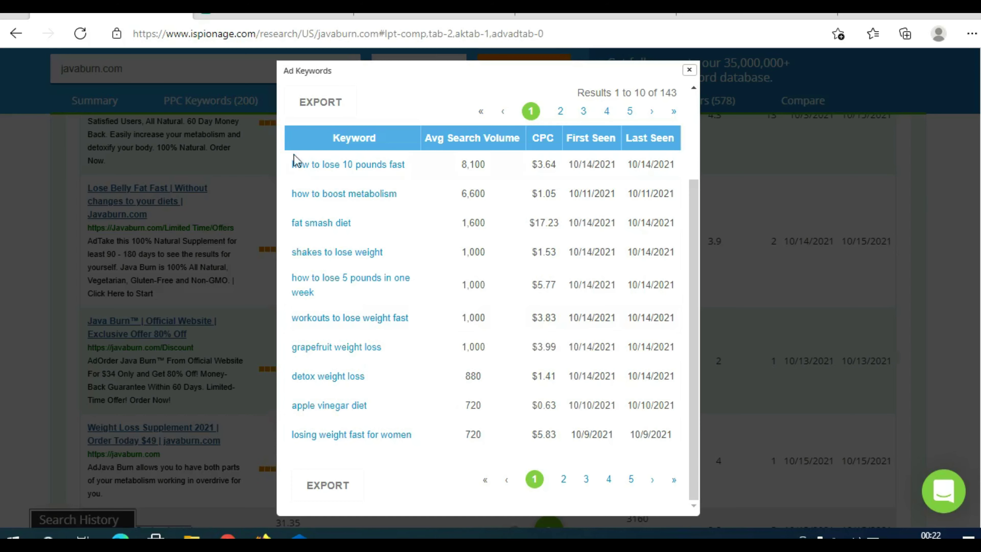
drag(284, 139, 427, 454)
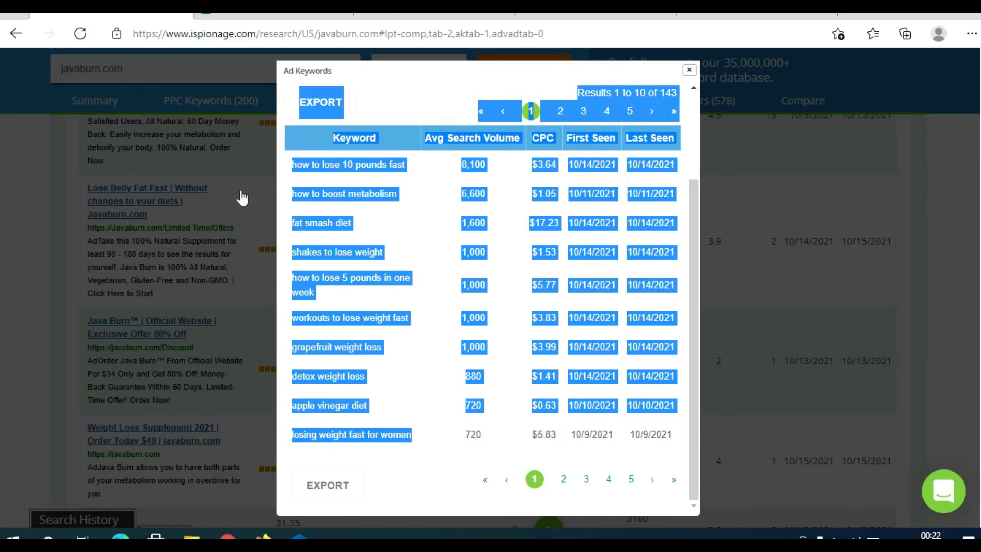
click(279, 15)
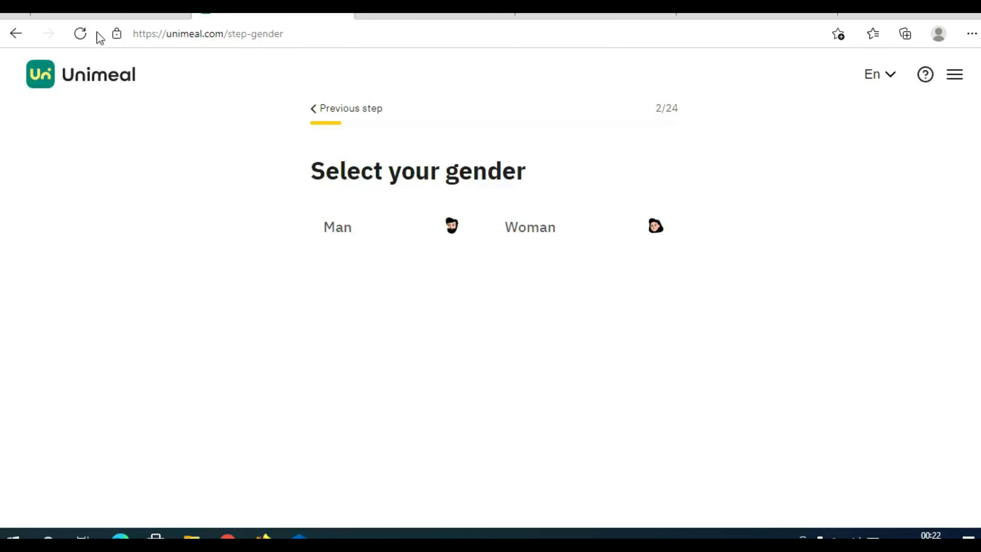
click(109, 15)
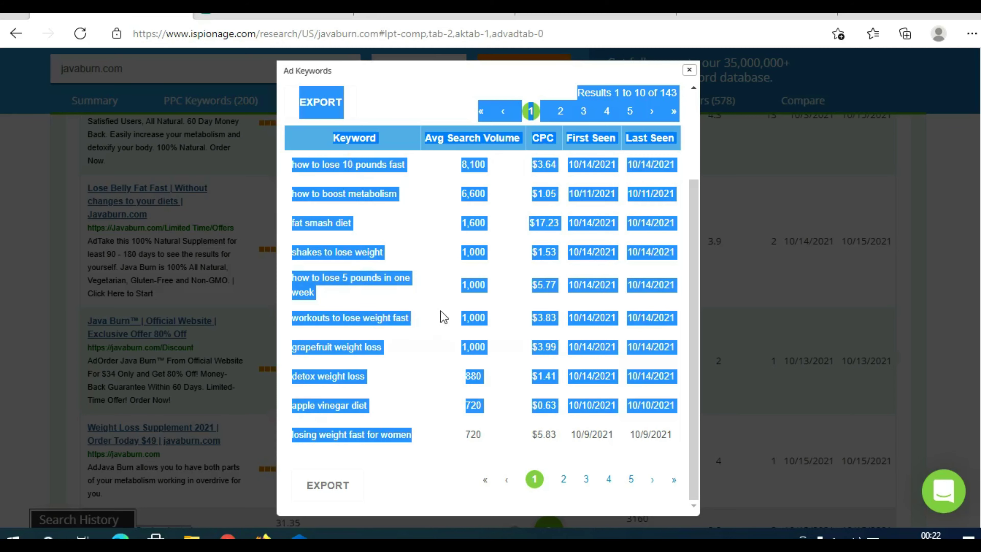
click(689, 70)
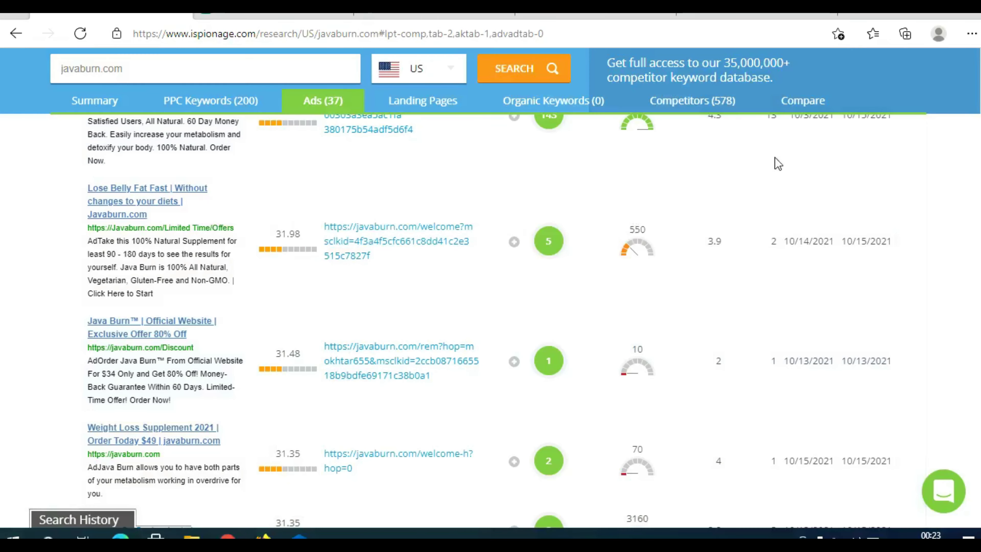
scroll(927, 280, up, 2)
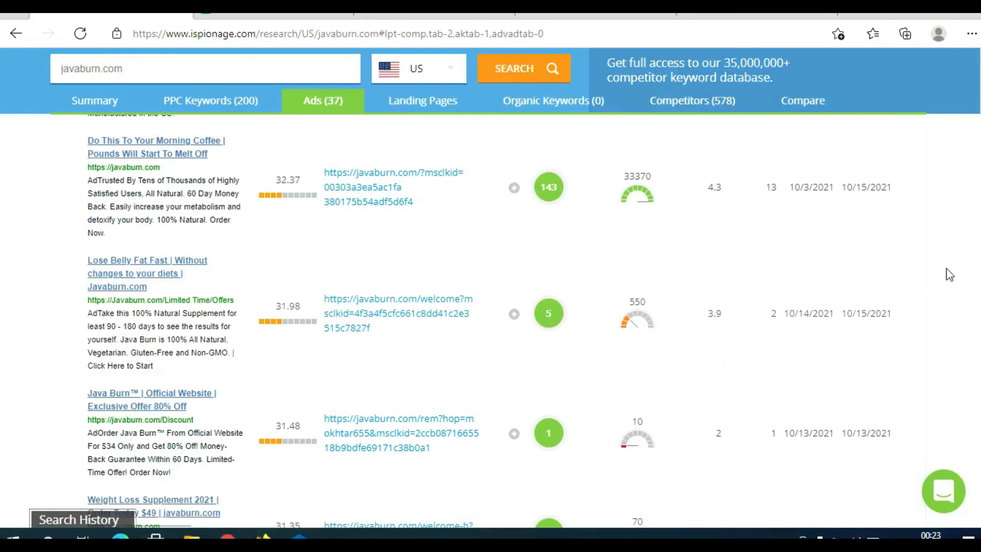
scroll(946, 268, up, 5)
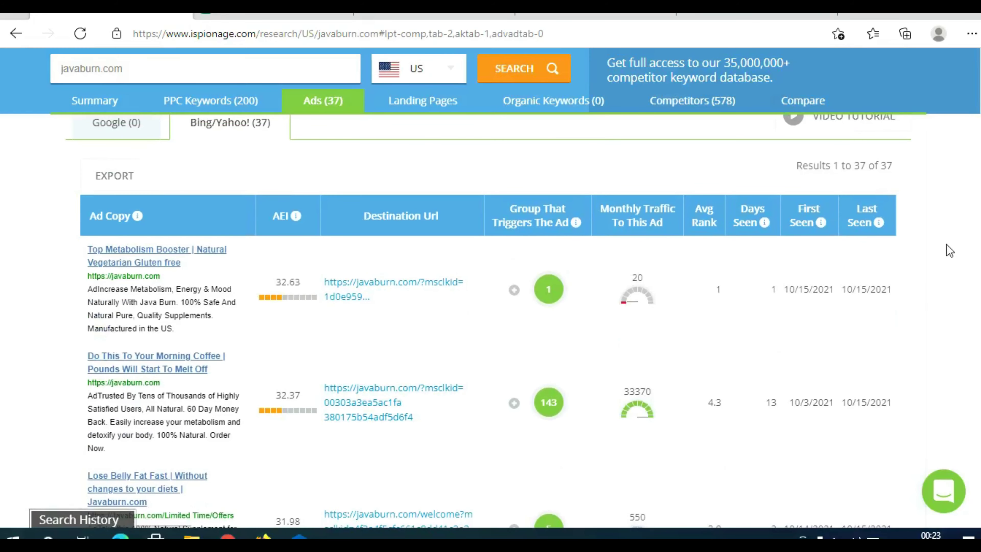
scroll(946, 243, up, 5)
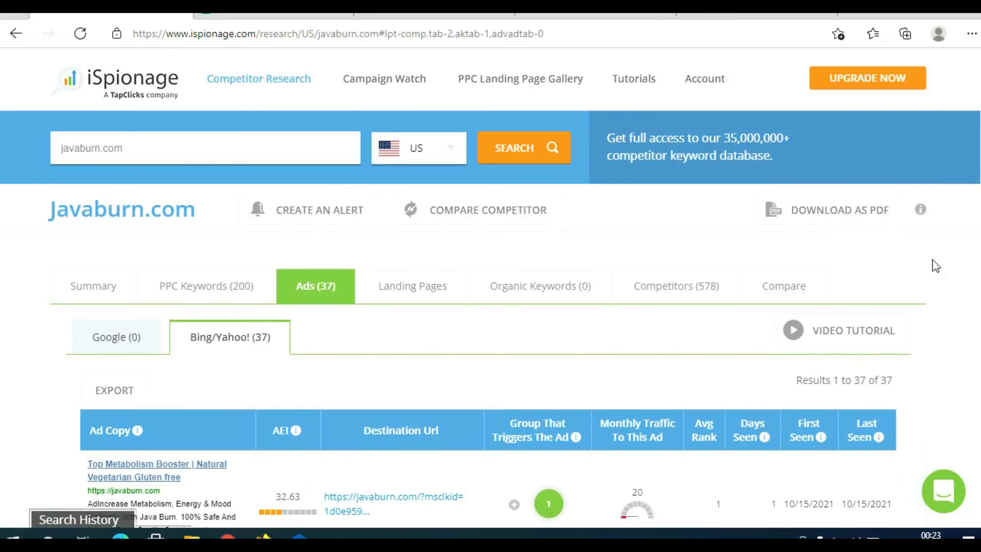
scroll(939, 267, down, 4)
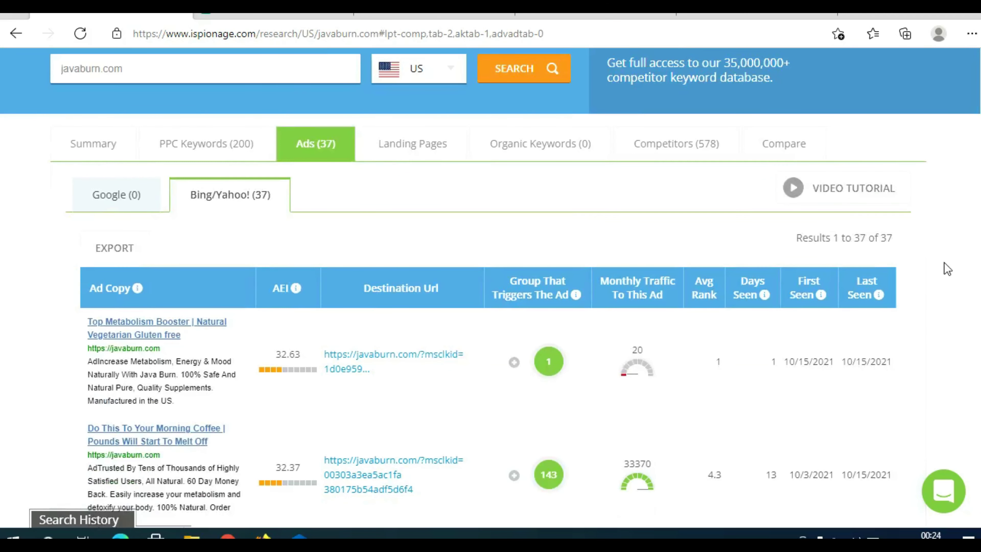
scroll(944, 269, down, 5)
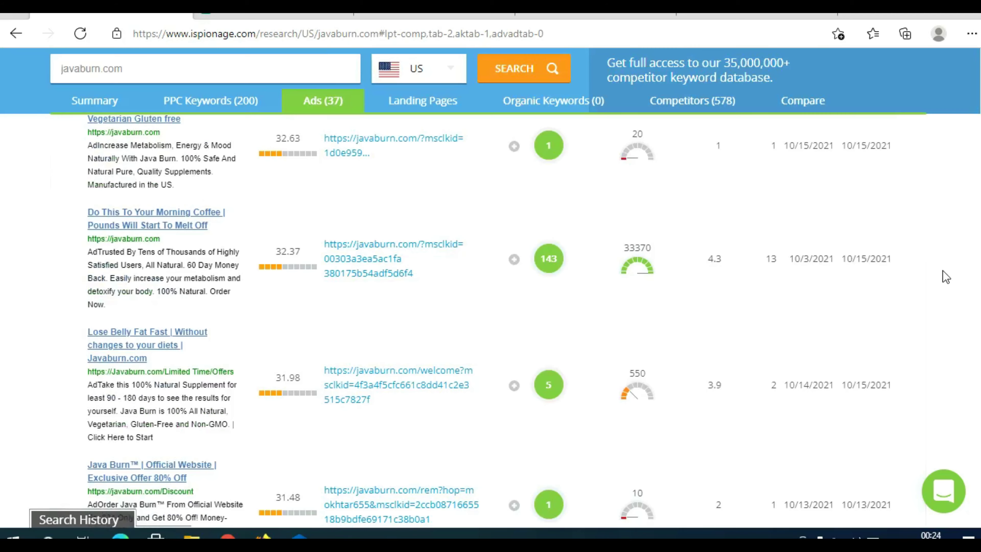
scroll(945, 274, up, 6)
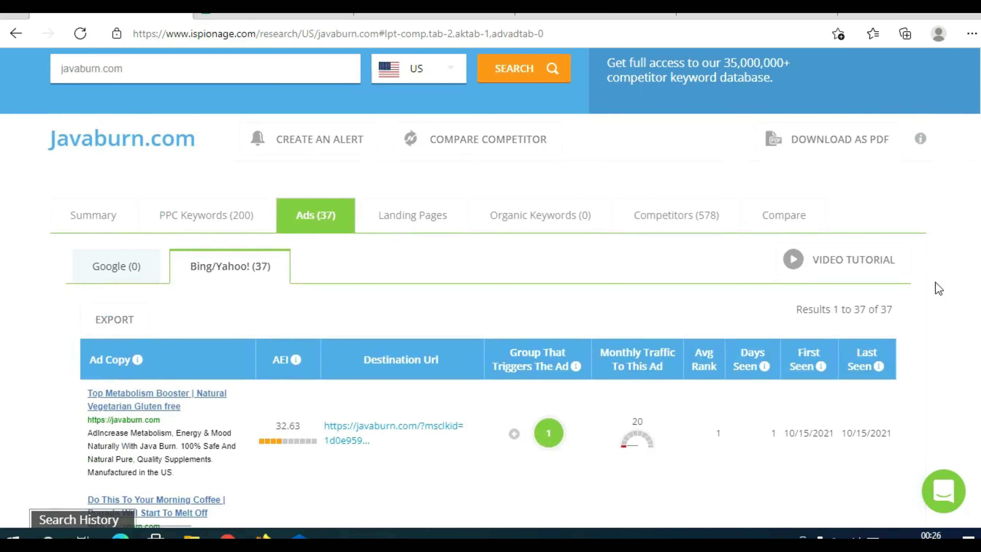
scroll(937, 293, up, 2)
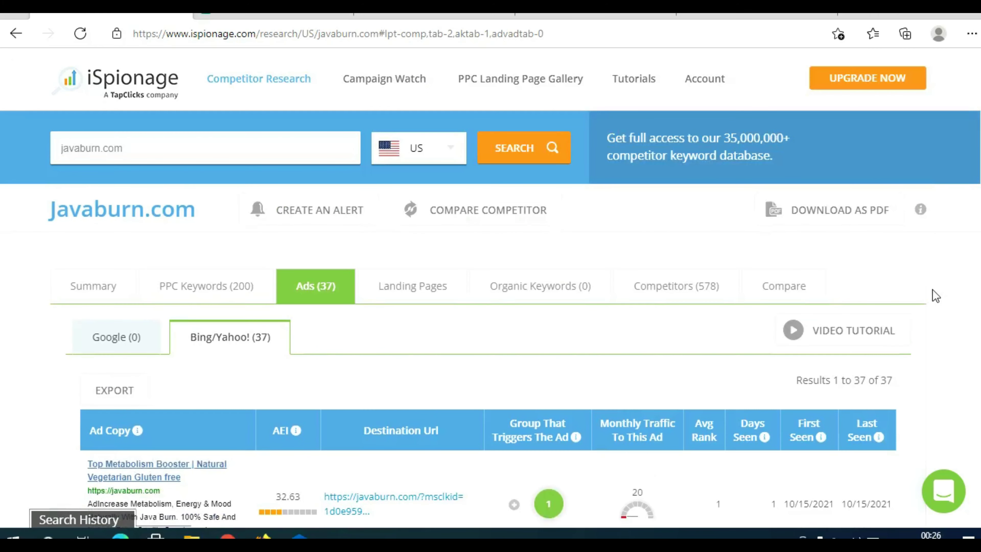